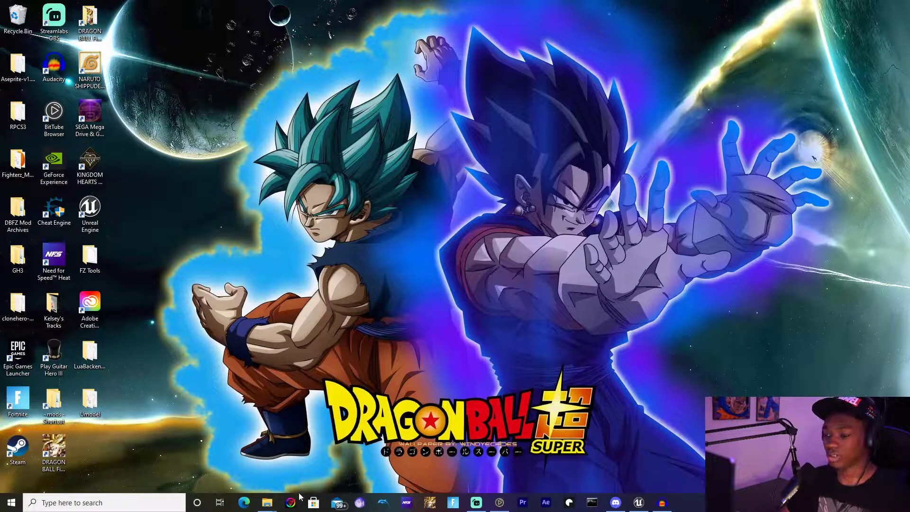
Launch UE Viewer (umodel.exe) from the Umodel folder
left_click(267, 503)
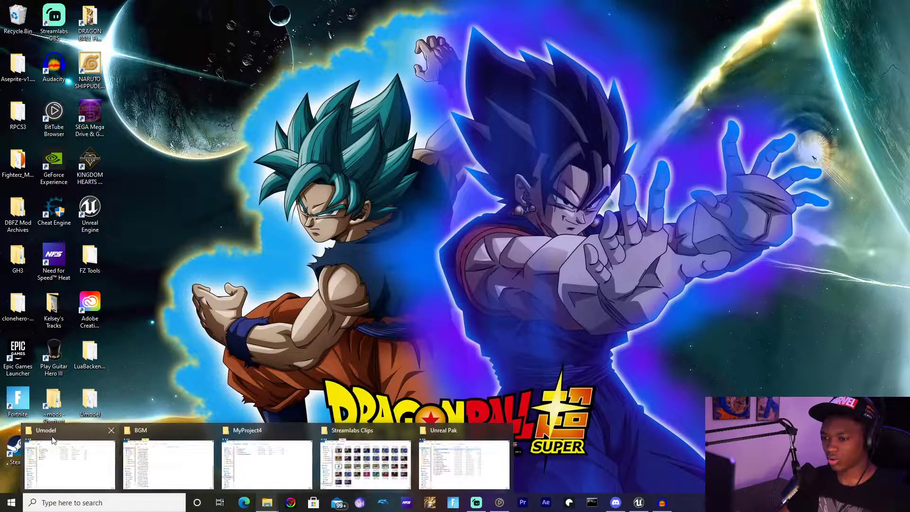
left_click(57, 455)
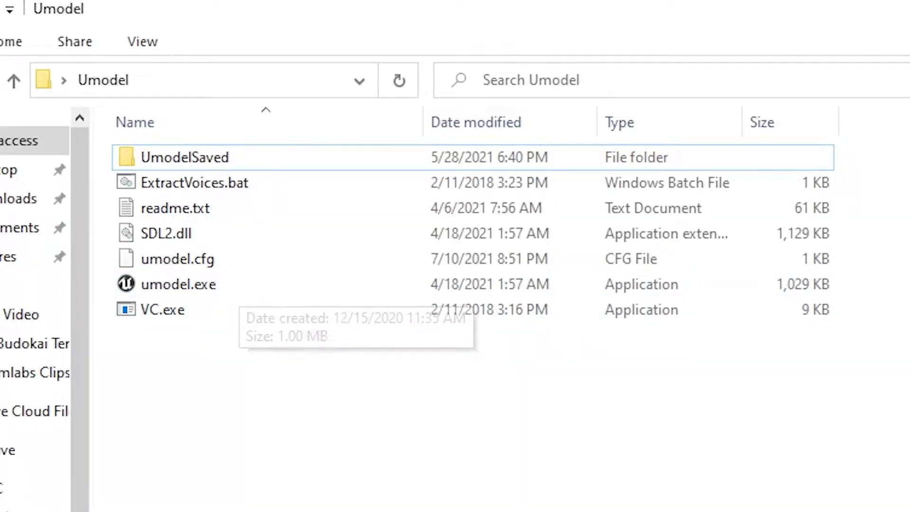
left_click(279, 280)
double_click(280, 280)
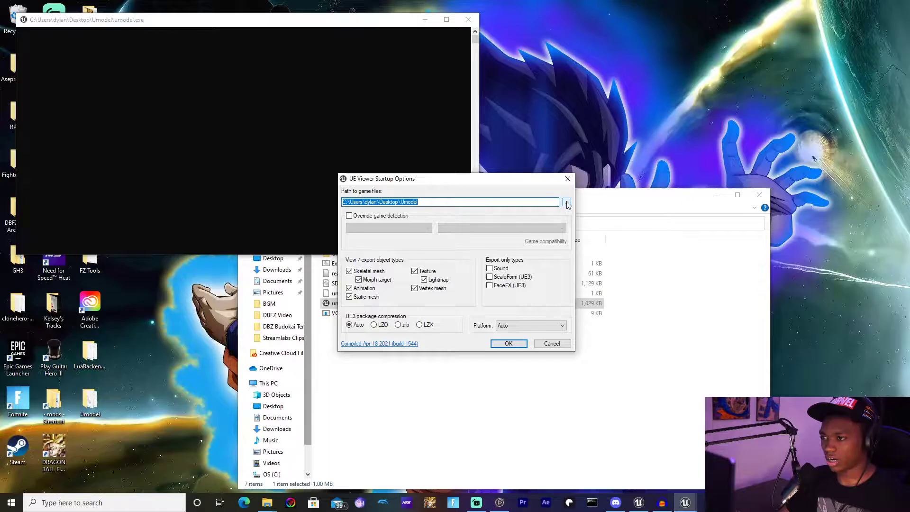
Set the game files path to Desktop\DRAGON BALL FighterZ\RED\Content
left_click(566, 203)
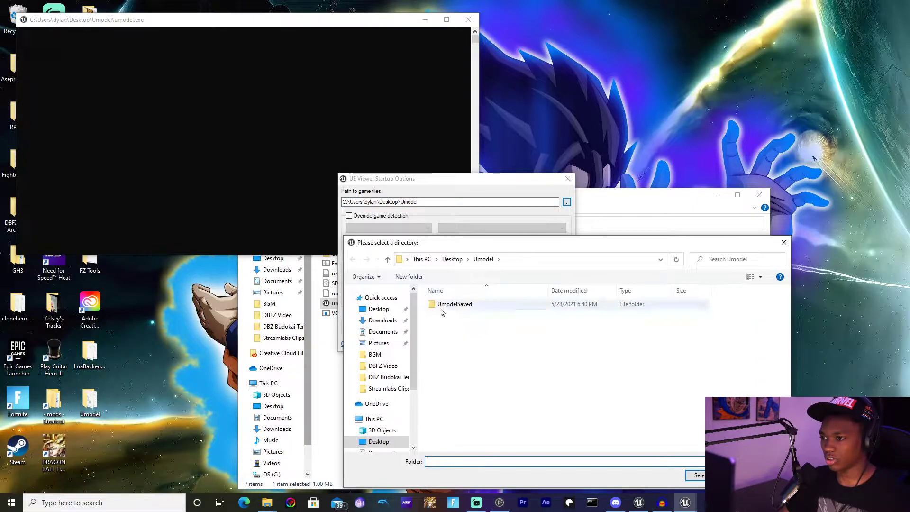
left_click(379, 308)
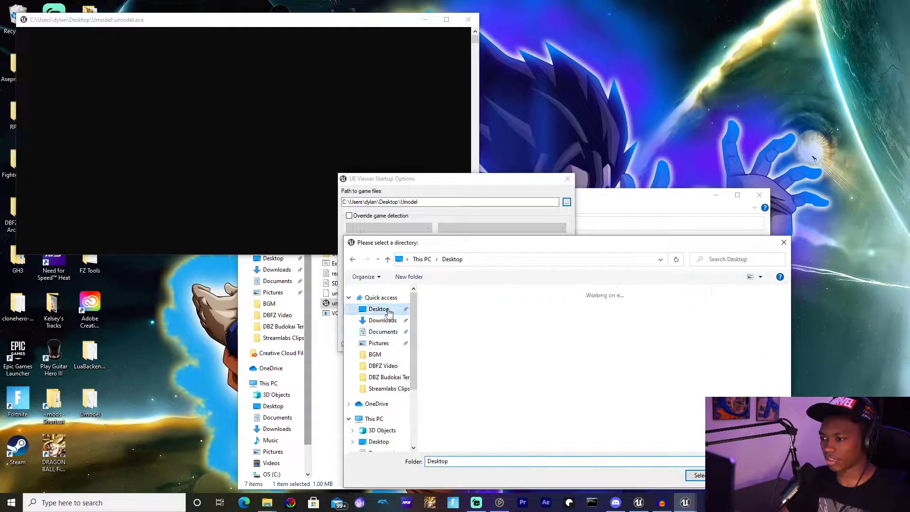
scroll(505, 371, "down", 1)
double_click(549, 408)
double_click(471, 334)
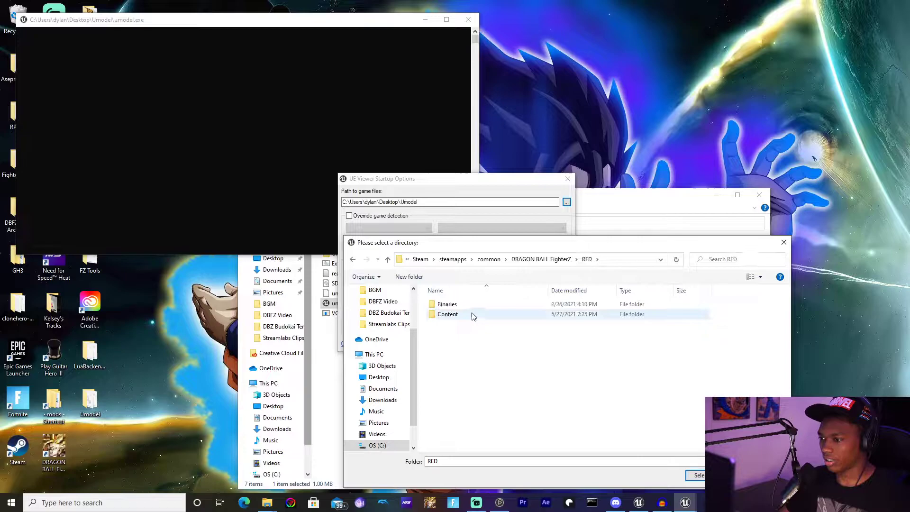
double_click(448, 314)
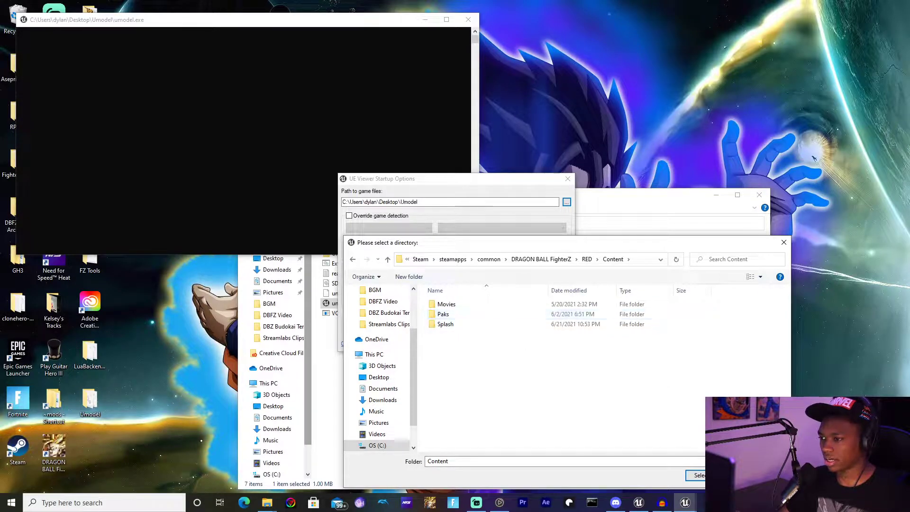
left_click(697, 475)
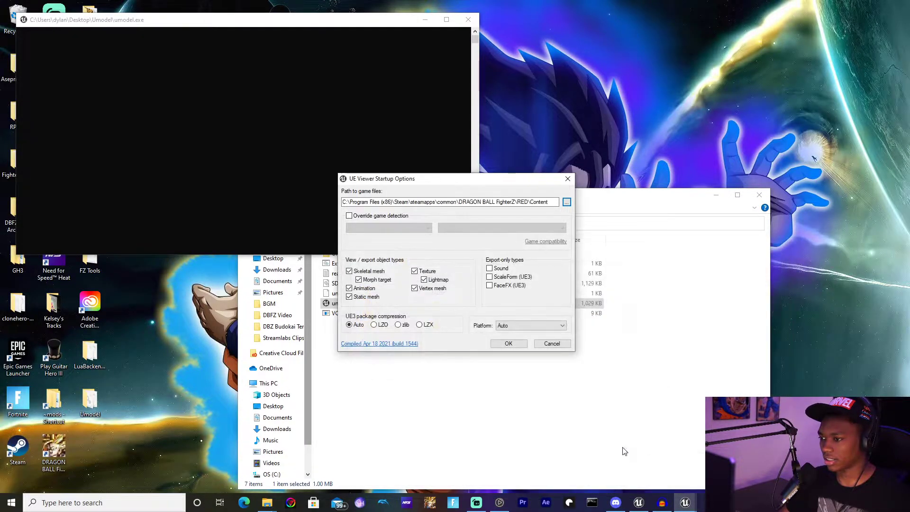
Override game detection with Unreal engine 4 version 4.17 and start loading
left_click(394, 217)
left_click(389, 228)
left_click(405, 260)
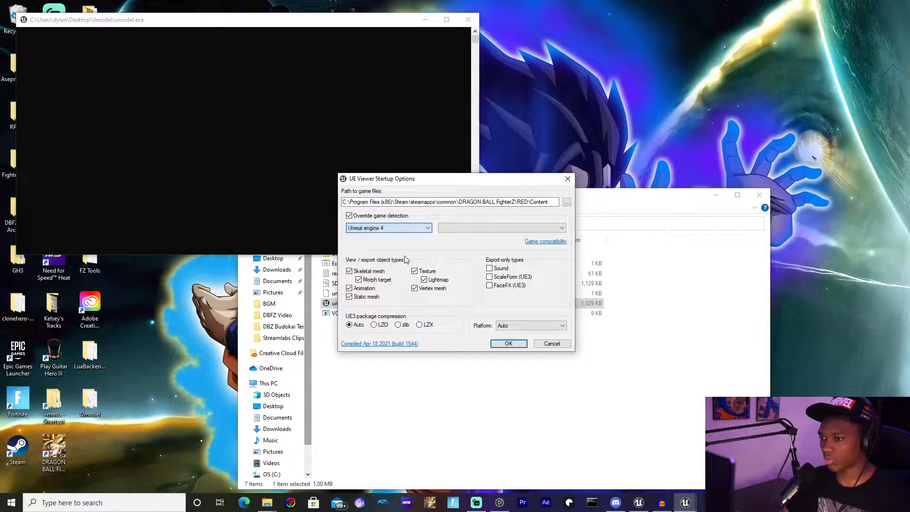
left_click(473, 228)
left_click(488, 344)
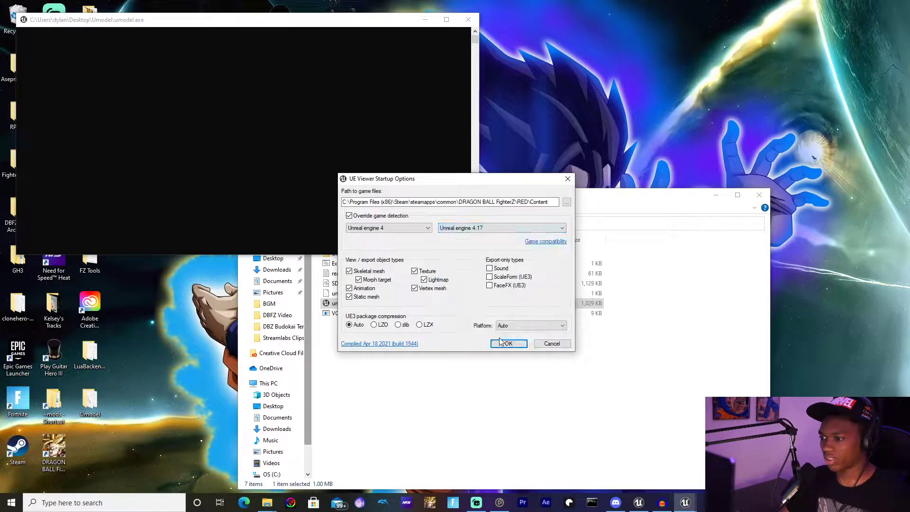
left_click(507, 343)
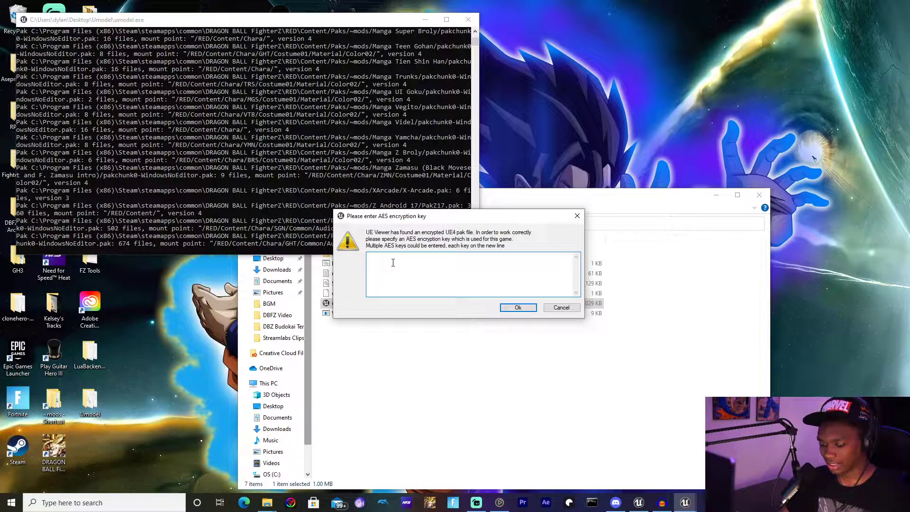
Copy the FighterZ AES key from Discord's #fighterz-resources channel, then minimize Discord
left_click(615, 502)
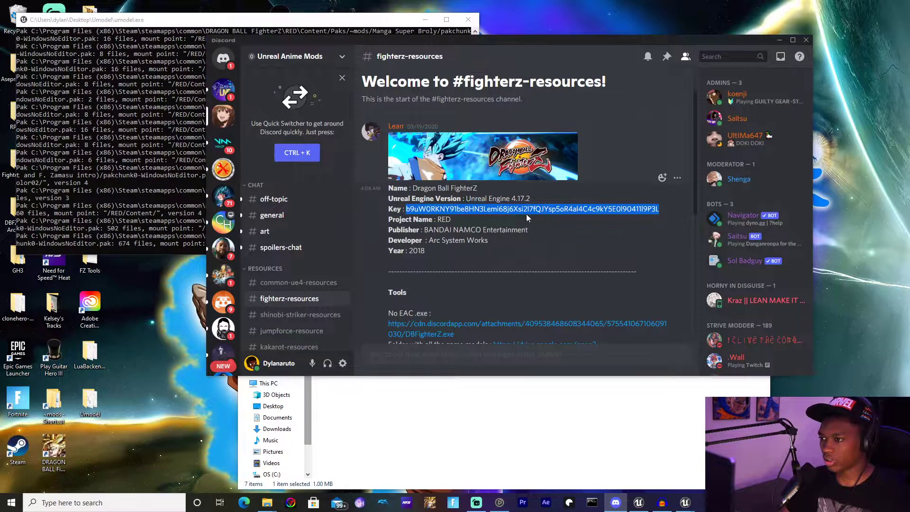
right_click(530, 215)
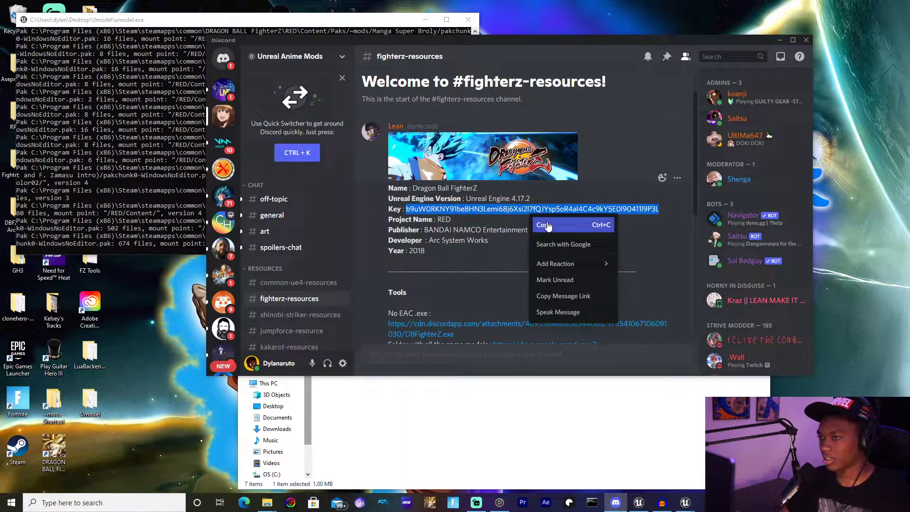
left_click(548, 227)
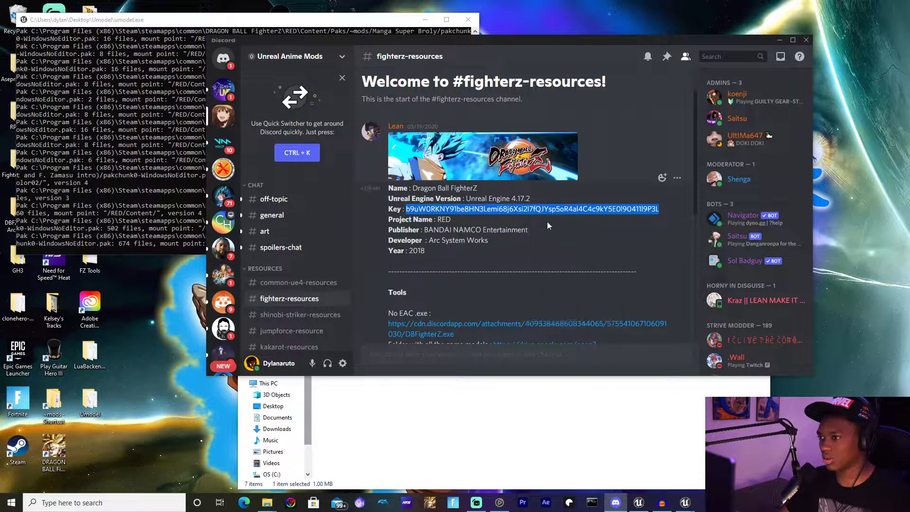
left_click(778, 40)
Paste and confirm the AES key, then browse the package tree to RED/Content/Audio/BGM
key("ctrl+v")
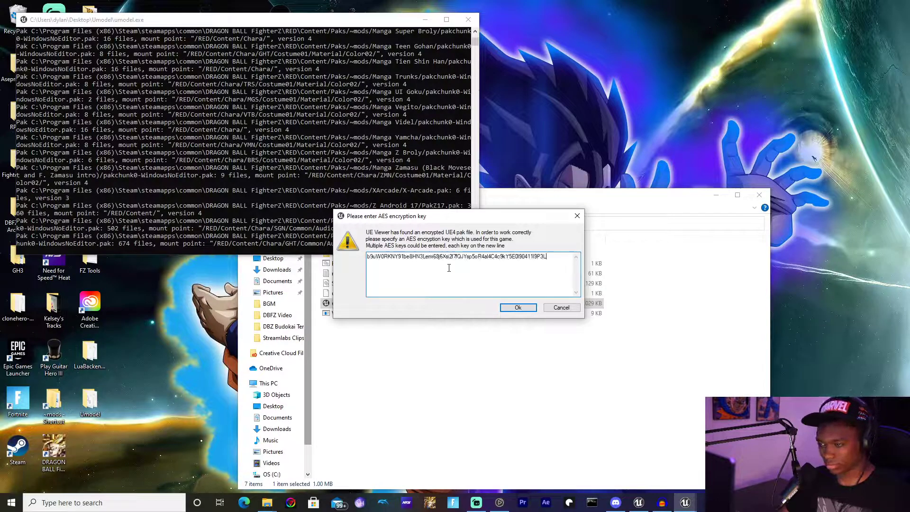
left_click(526, 309)
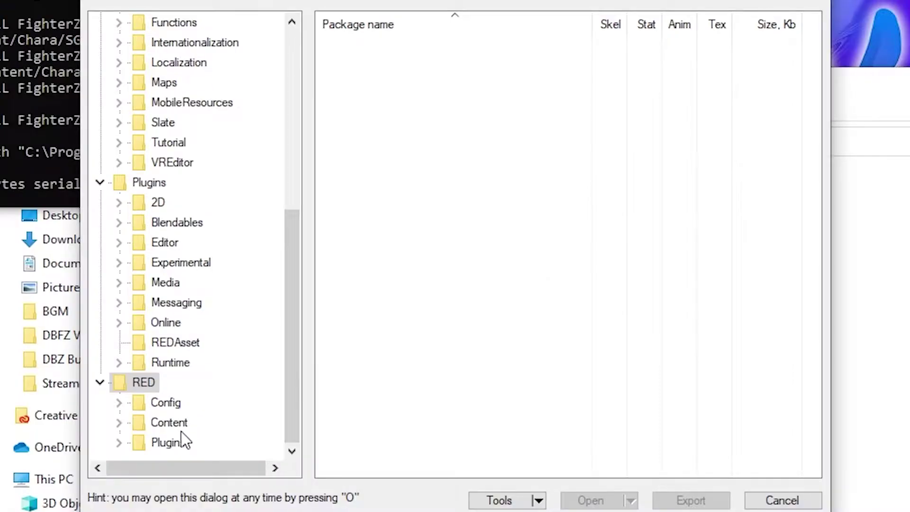
left_click(321, 356)
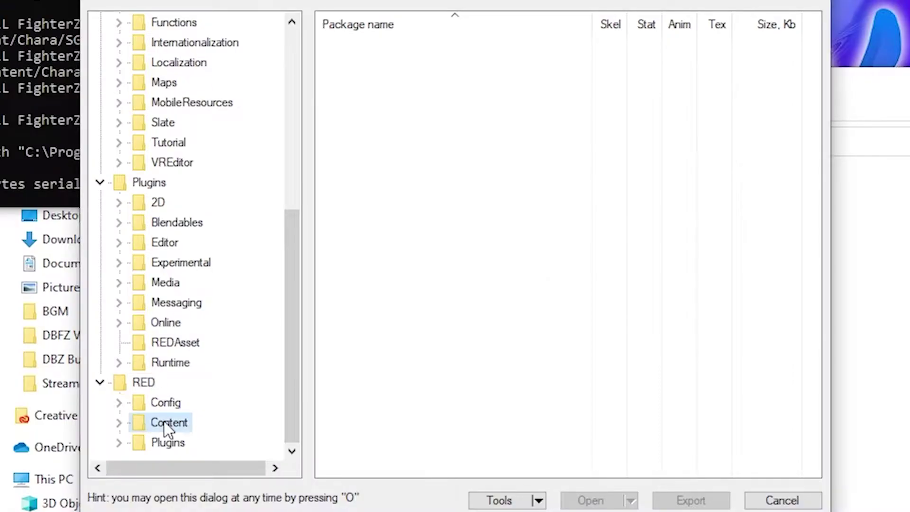
left_click(119, 422)
double_click(182, 282)
left_click(202, 302)
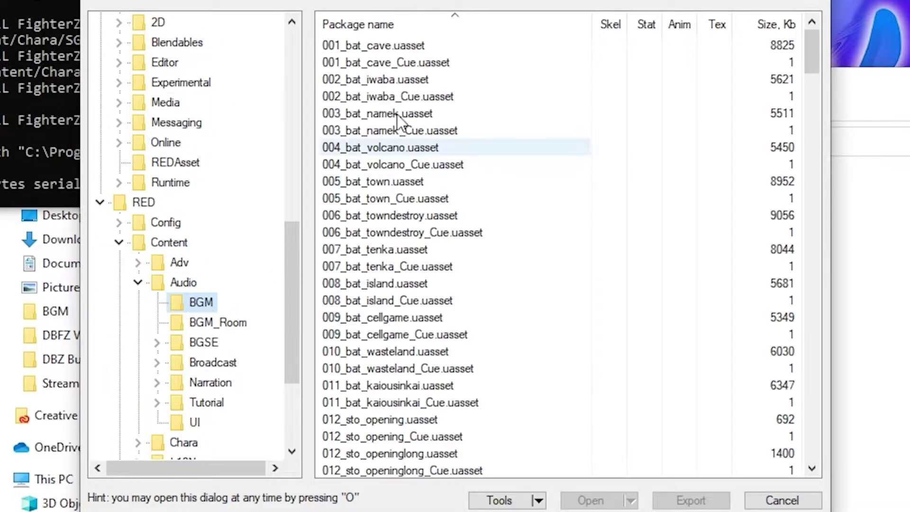
scroll(431, 389, "down", 1)
scroll(432, 388, "down", 1)
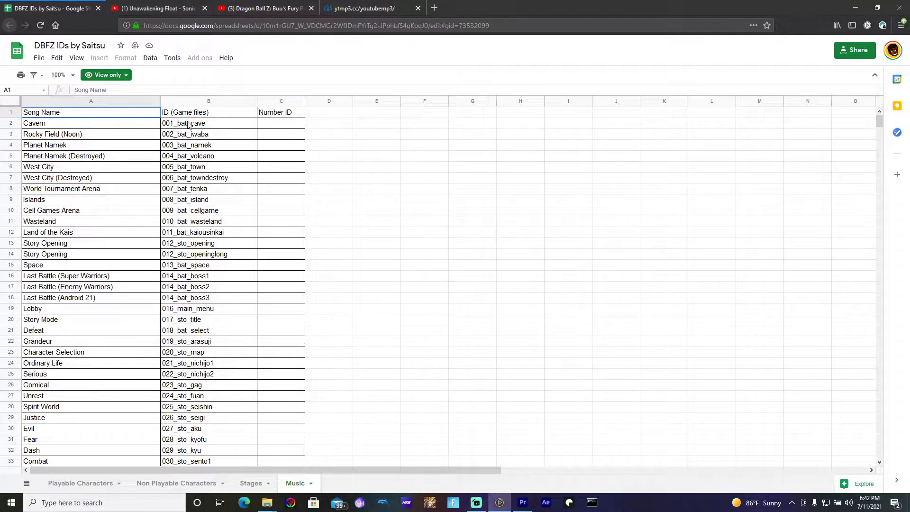
Read the Music sheet's game-file IDs for Cavern and Fear (059_bat_bsn)
left_click(182, 127)
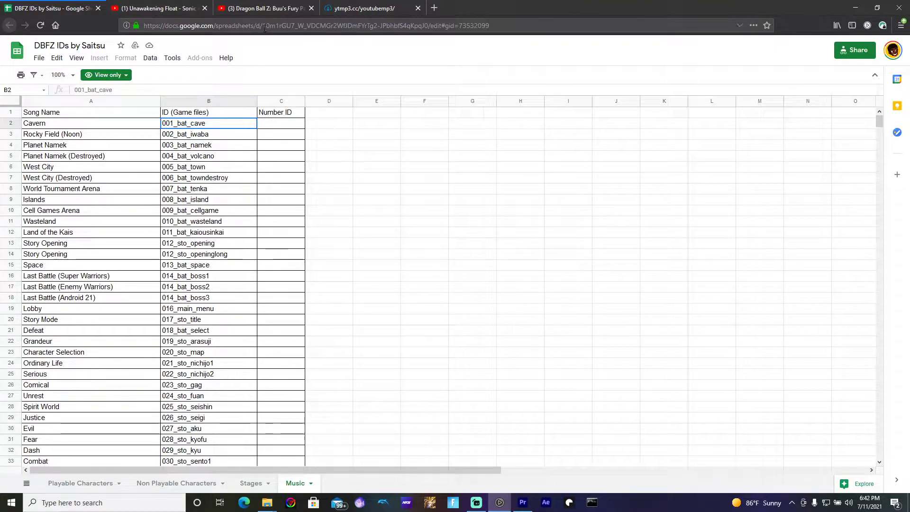
left_click(339, 126)
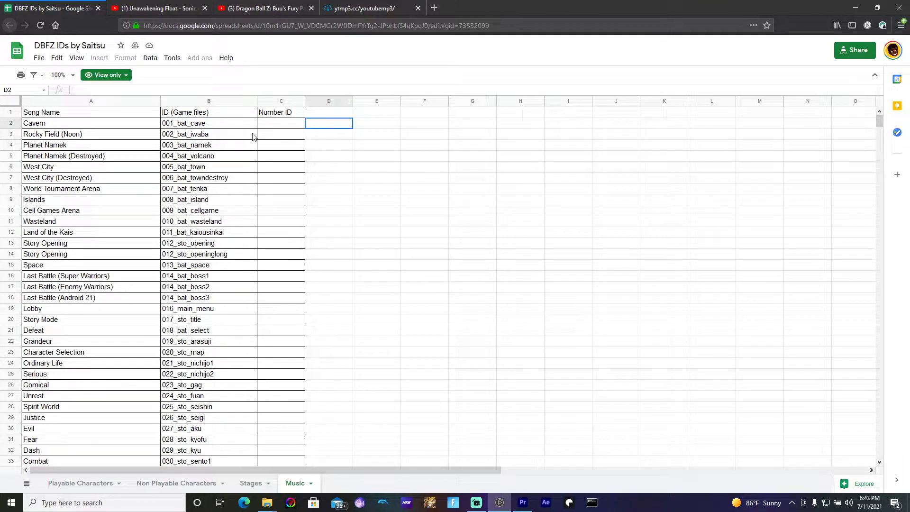
scroll(132, 282, "down", 13)
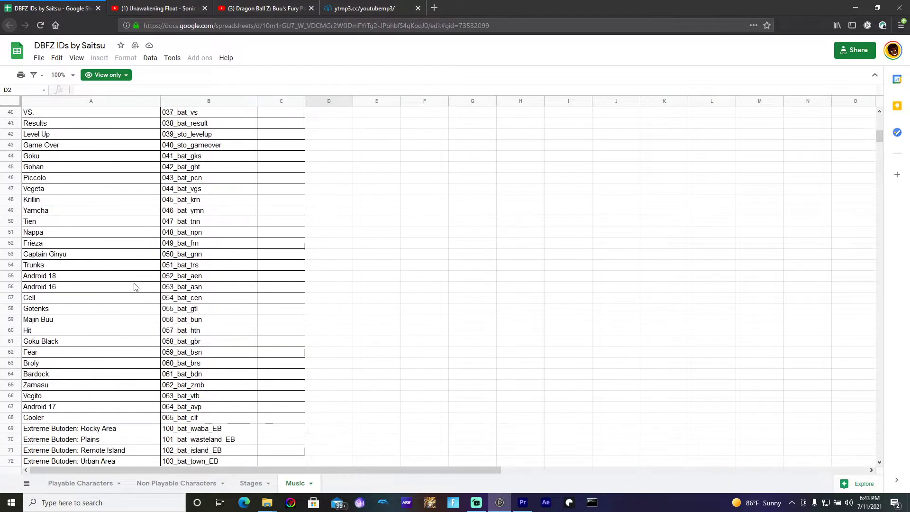
scroll(138, 299, "down", 1)
left_click(195, 321)
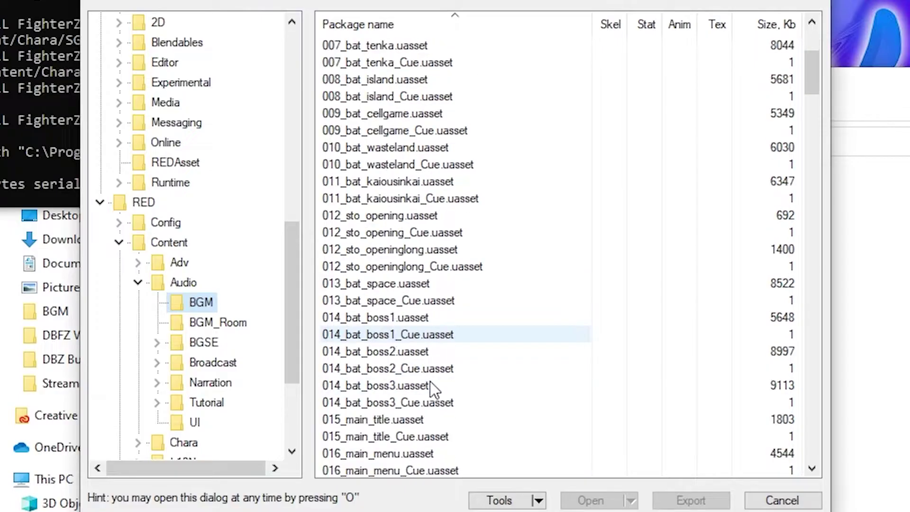
Select 016_main_menu.uasset and 017_sto_title.uasset and save them via Tools > Save selected packages
scroll(441, 389, "down", 3)
left_click(400, 306)
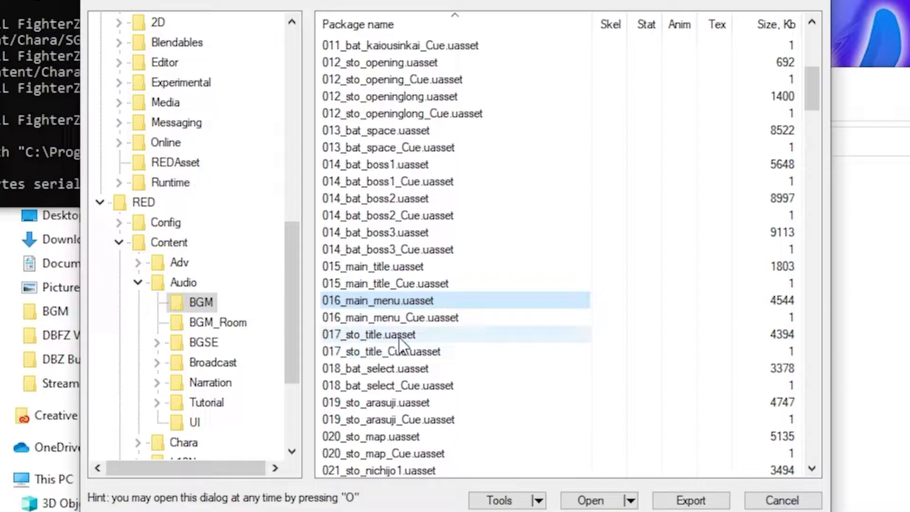
left_click(387, 334, "ctrl")
left_click(517, 501)
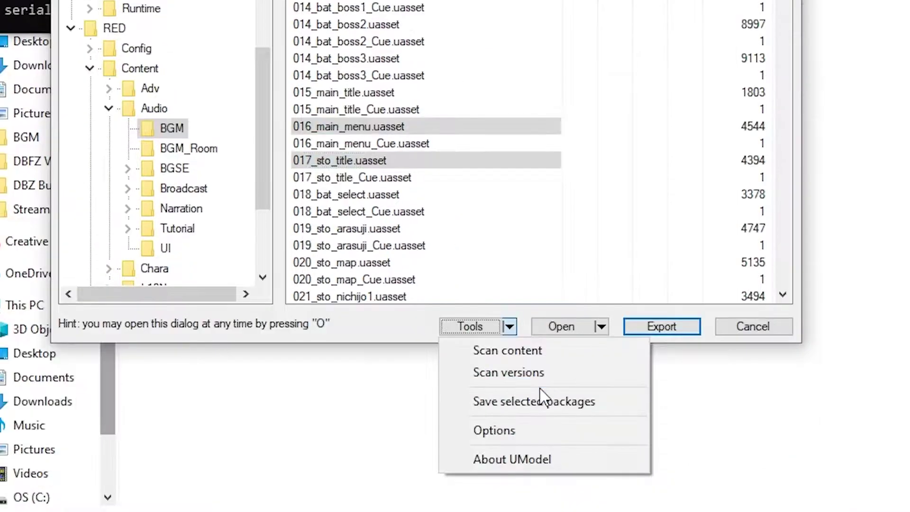
left_click(555, 511)
left_click(508, 297)
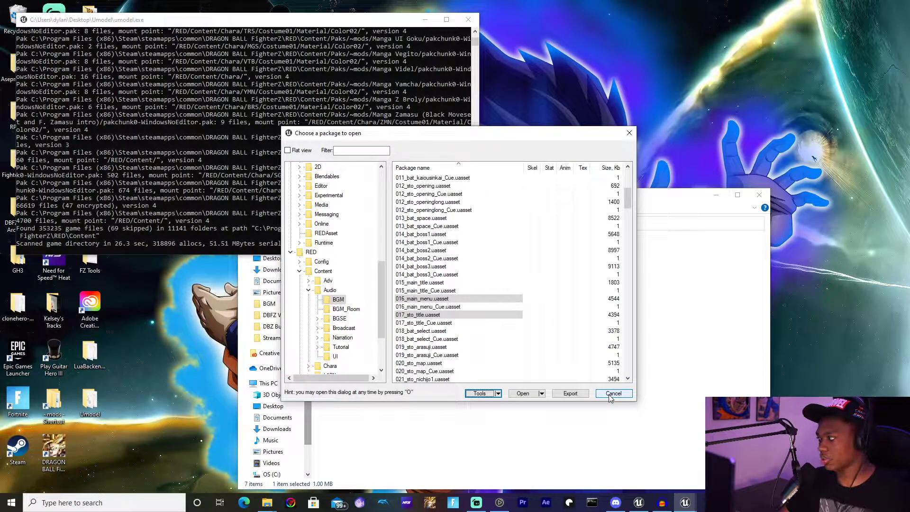
left_click(611, 395)
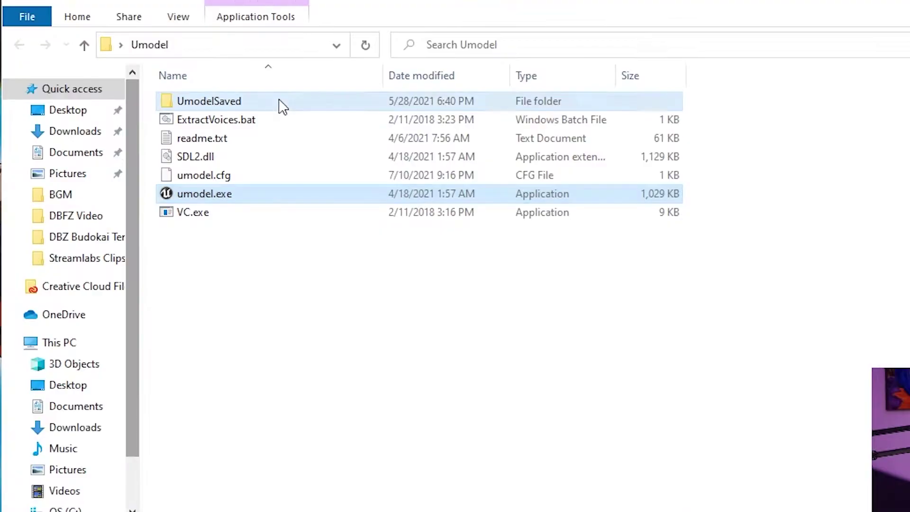
left_click(283, 107)
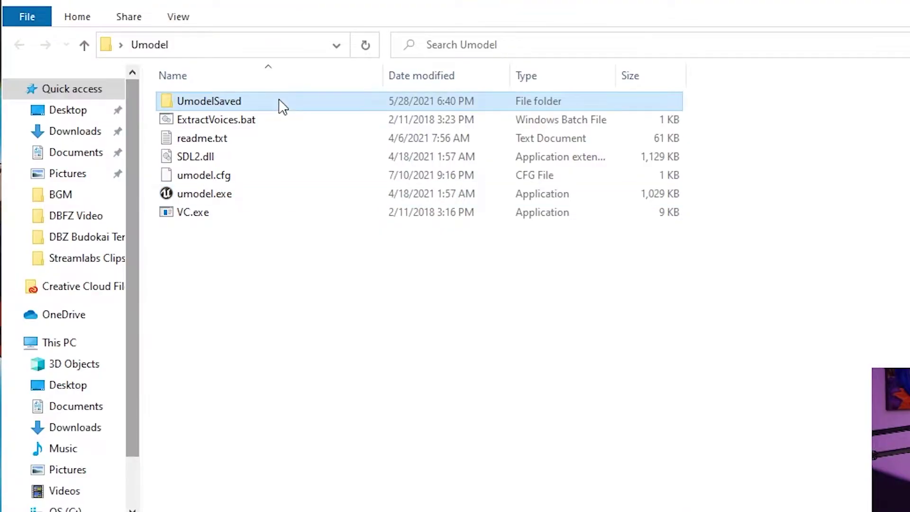
double_click(283, 107)
double_click(250, 112)
double_click(253, 113)
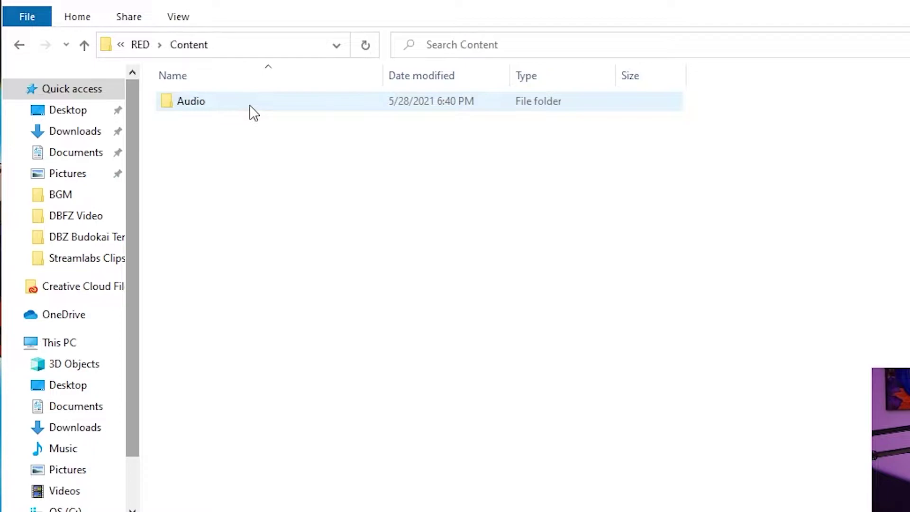
double_click(254, 113)
double_click(252, 111)
scroll(266, 450, "down", 8)
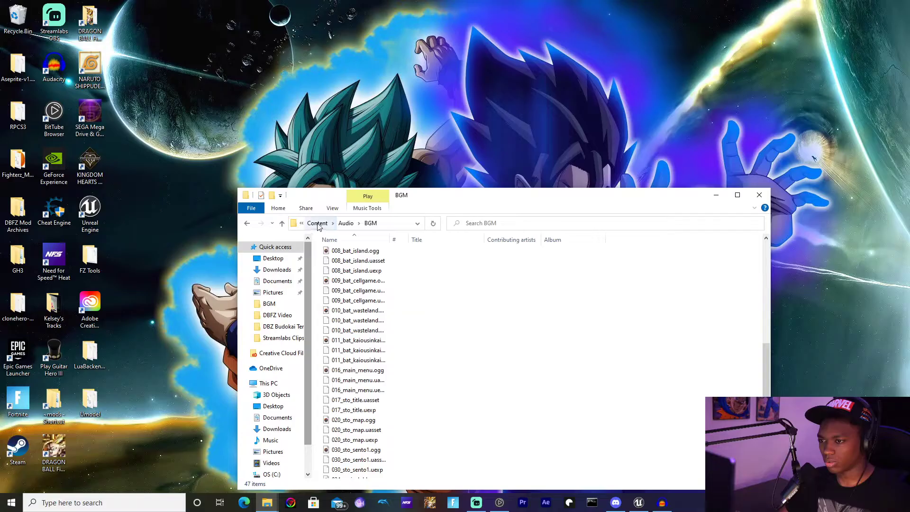
left_click(150, 44)
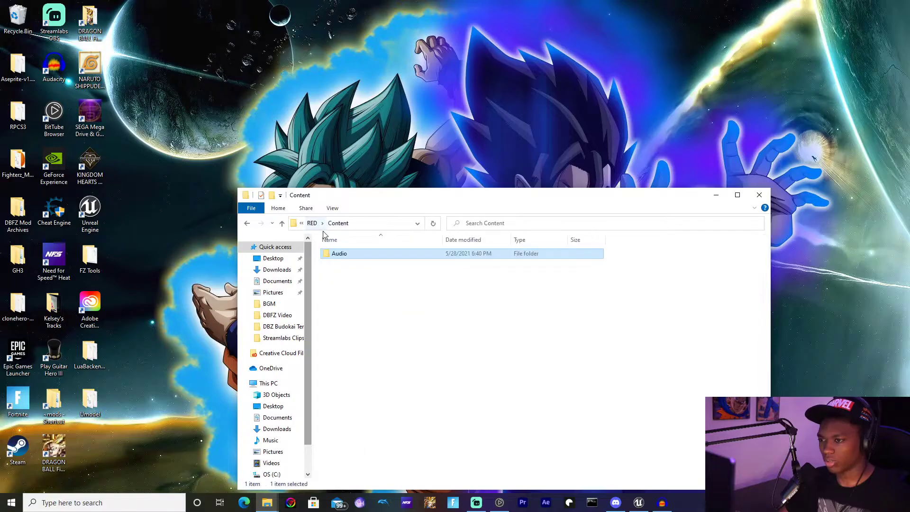
left_click(312, 223)
left_click(322, 223)
left_click(315, 223)
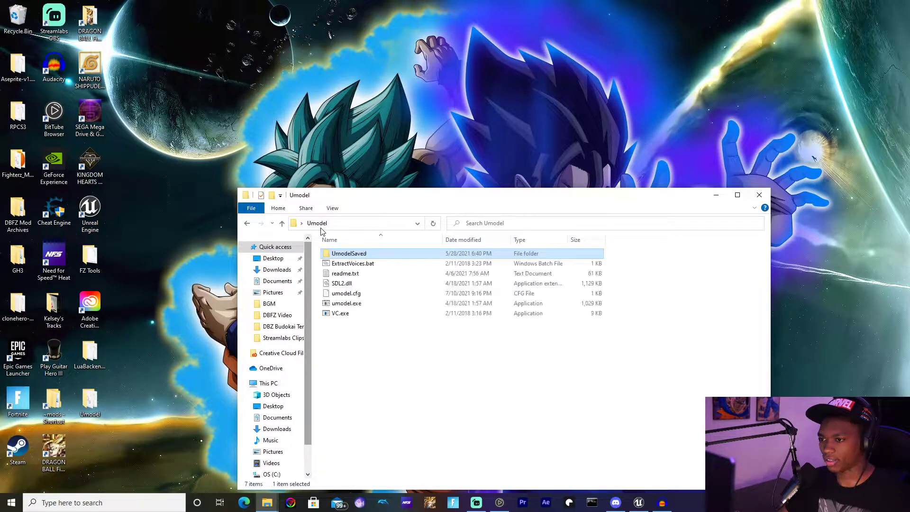
Load 016_main_menu.uexp in VC.exe and extract its OGG audio without injecting
double_click(346, 314)
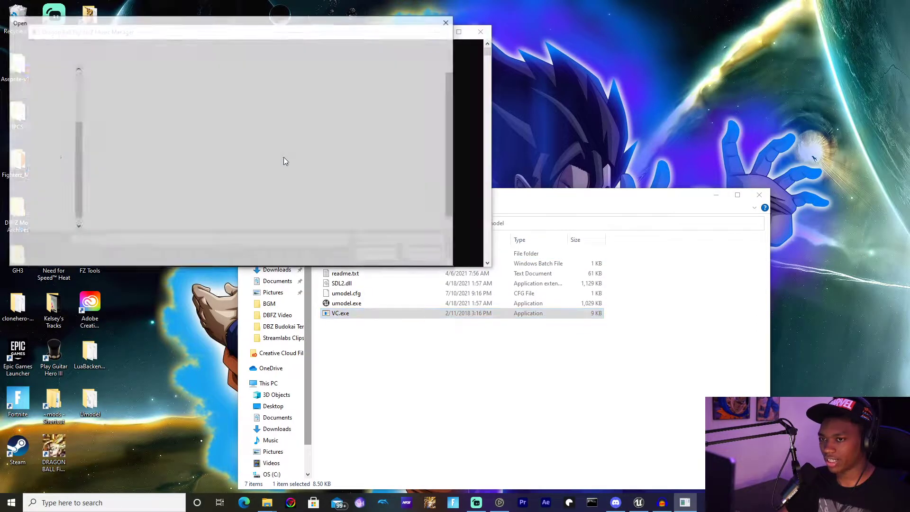
scroll(239, 175, "down", 1)
left_click(199, 185)
left_click(165, 196)
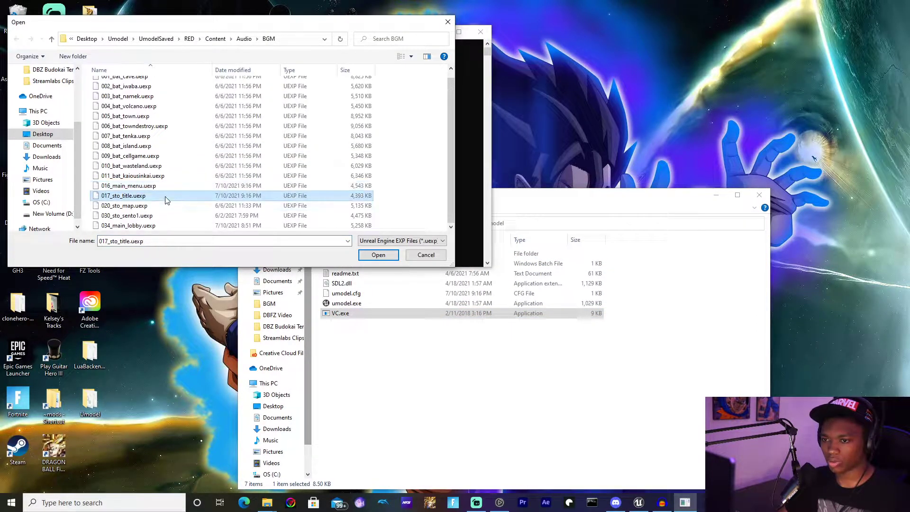
left_click(172, 185)
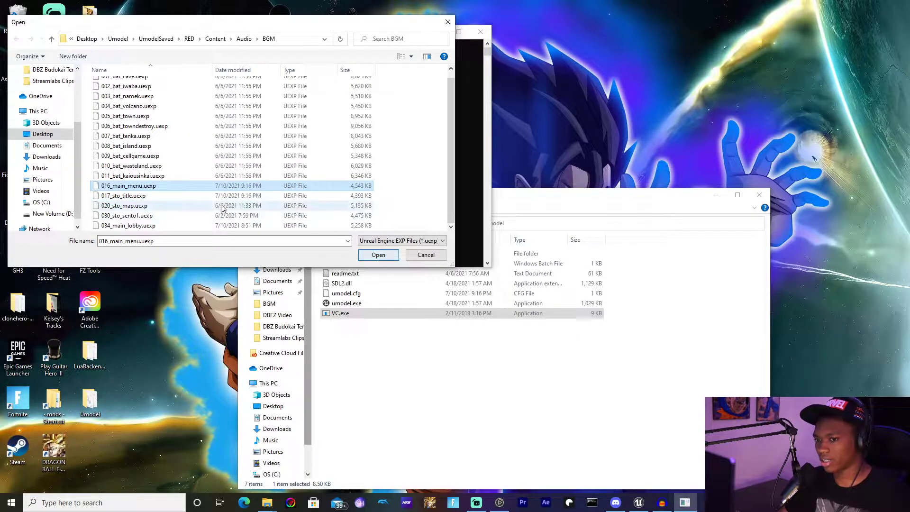
left_click(378, 256)
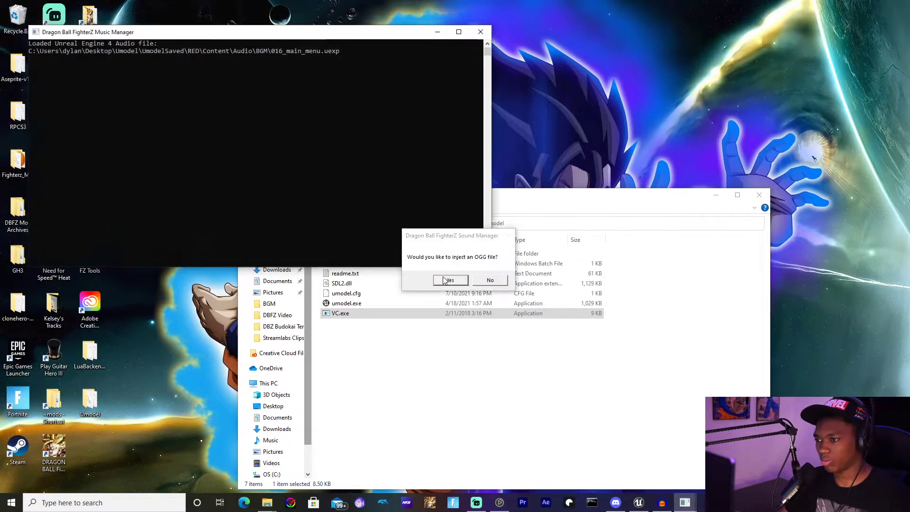
left_click(482, 281)
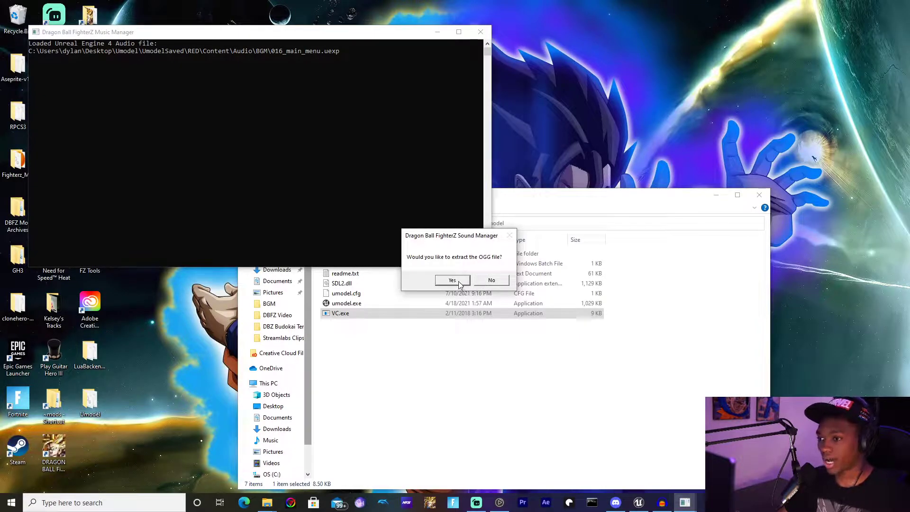
left_click(456, 281)
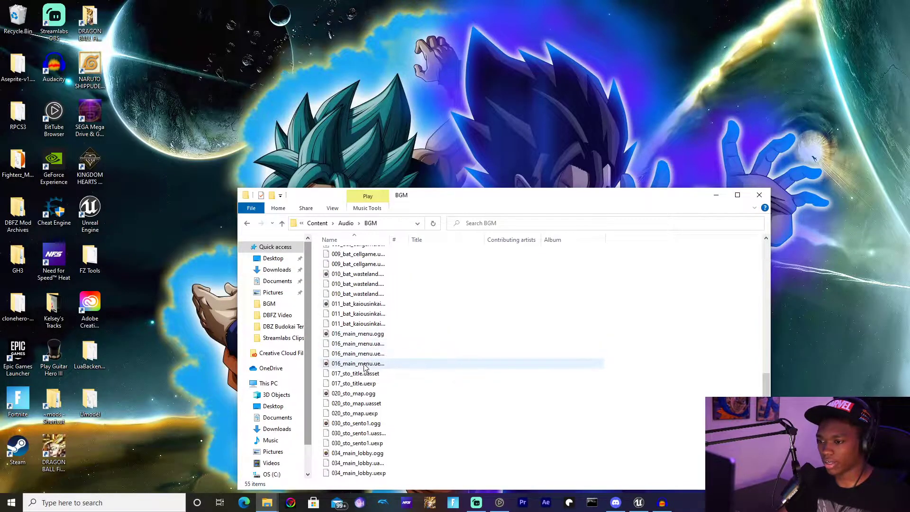
Rename 016_main_menu.uexp.ogg to 016_main_menu.ogg
left_click(364, 364)
left_click(365, 365)
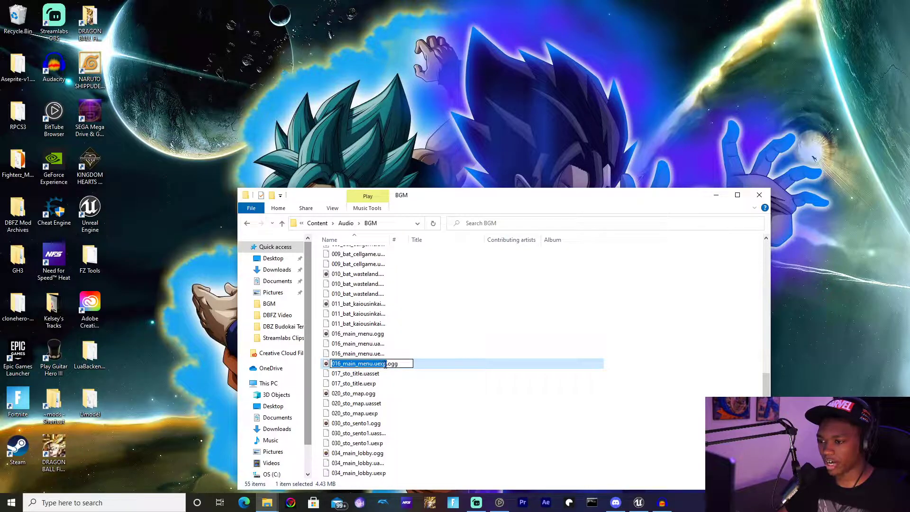
left_click(386, 364)
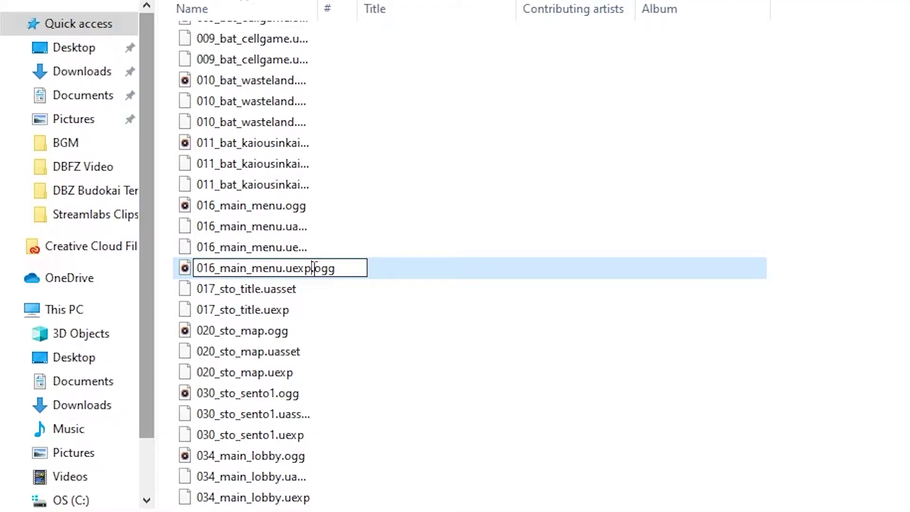
key("BackSpace")
key("BackSpace")
key("BackSpace")
key("BackSpace")
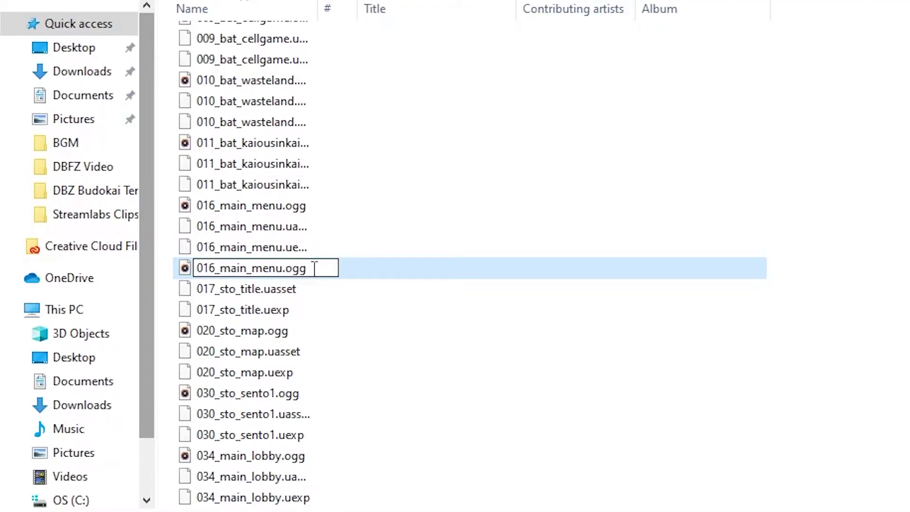
key("Return")
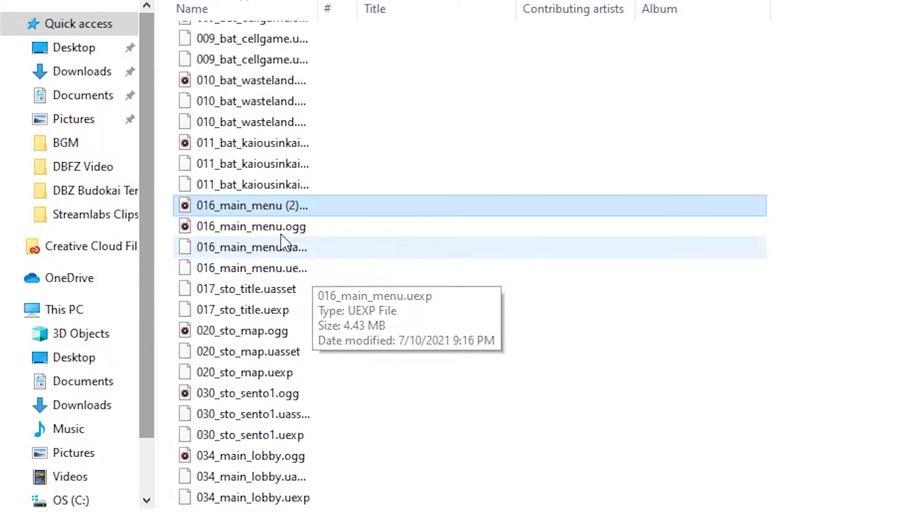
Delete the duplicate 016_main_menu (2).ogg from the BGM folder
left_click(277, 205)
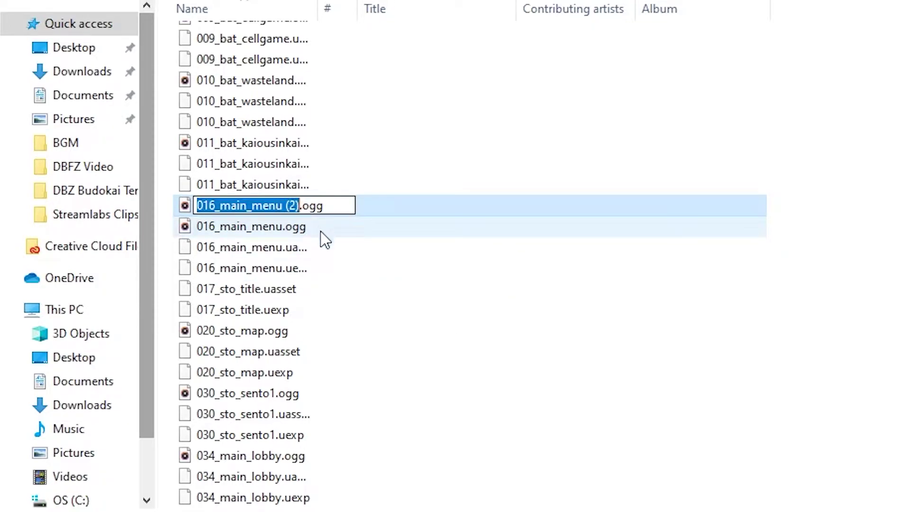
left_click(397, 208)
key("Delete")
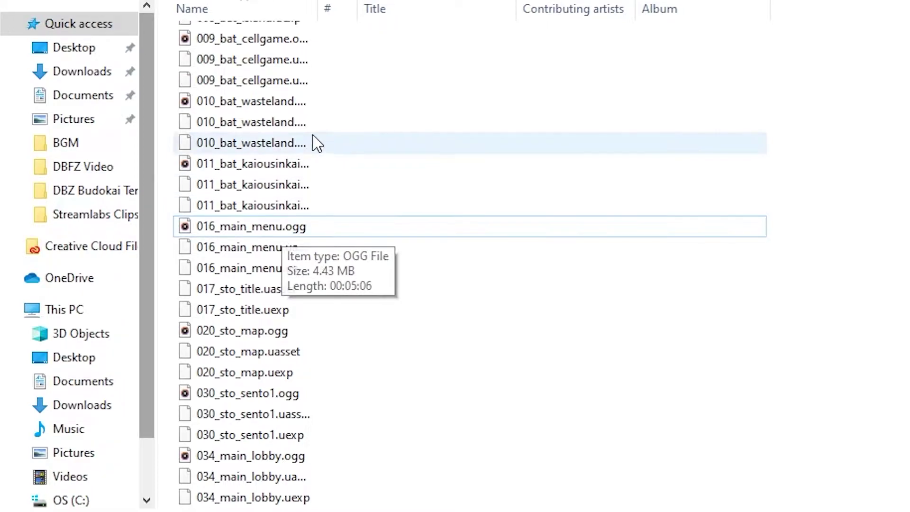
left_click(258, 234)
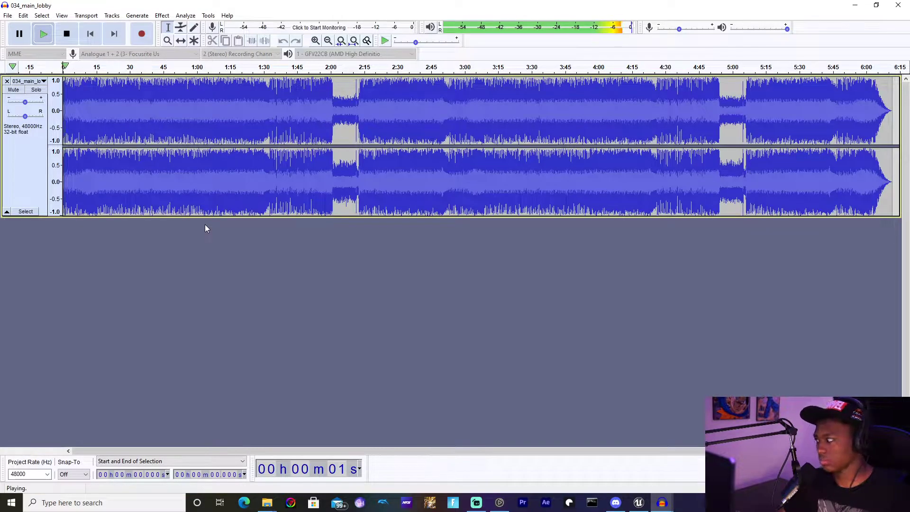
key("space")
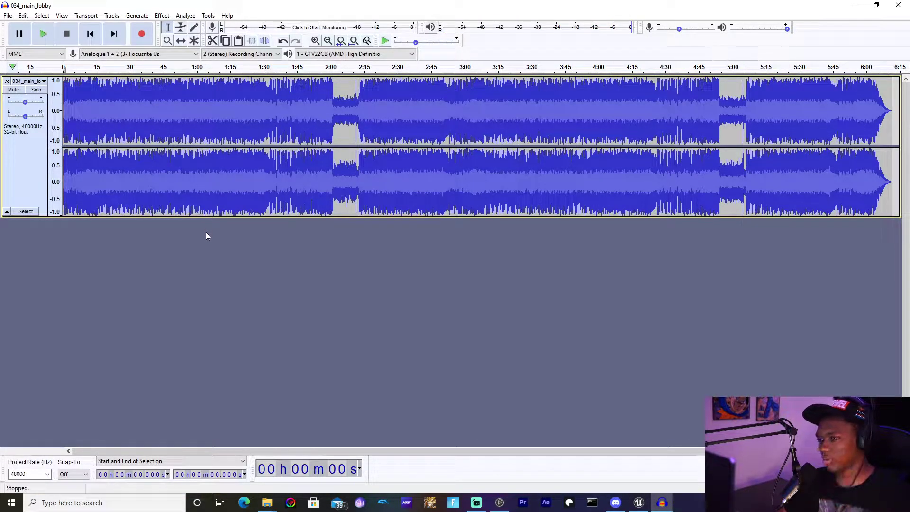
left_click(7, 81)
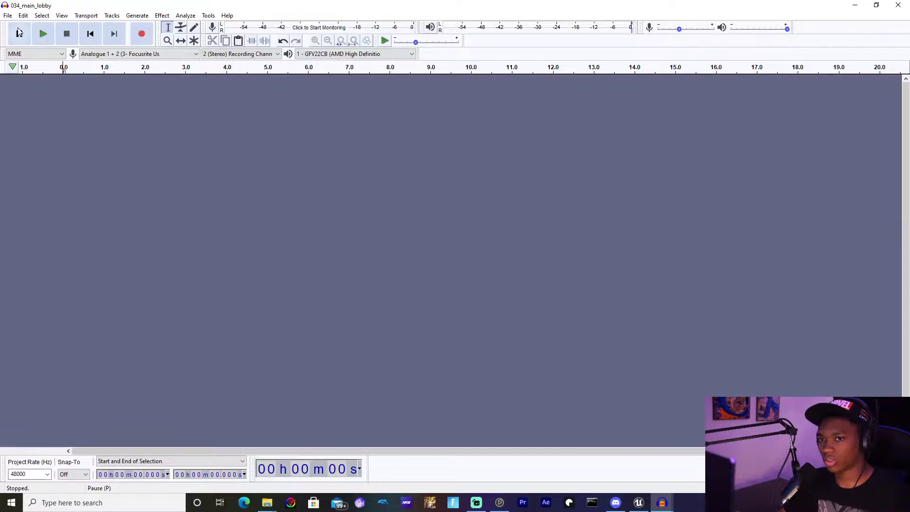
left_click(7, 15)
mouse_move(29, 95)
left_click(116, 97)
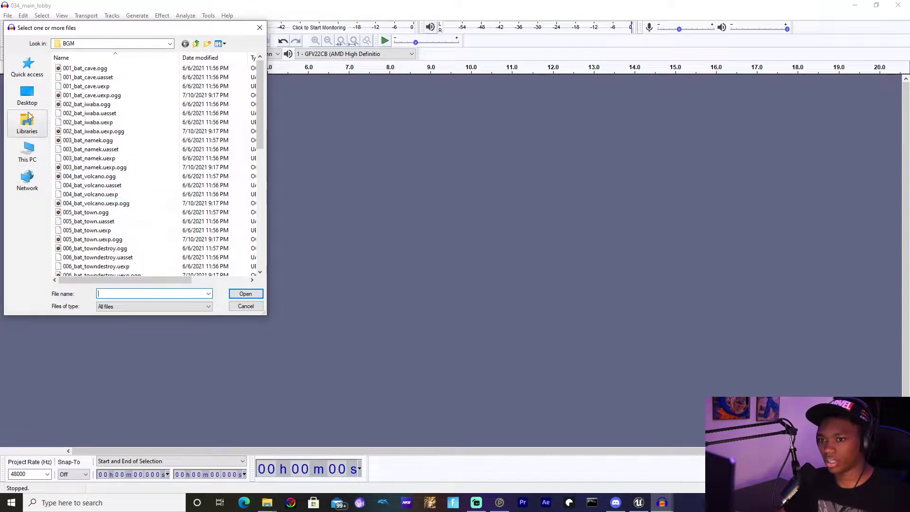
left_click(27, 97)
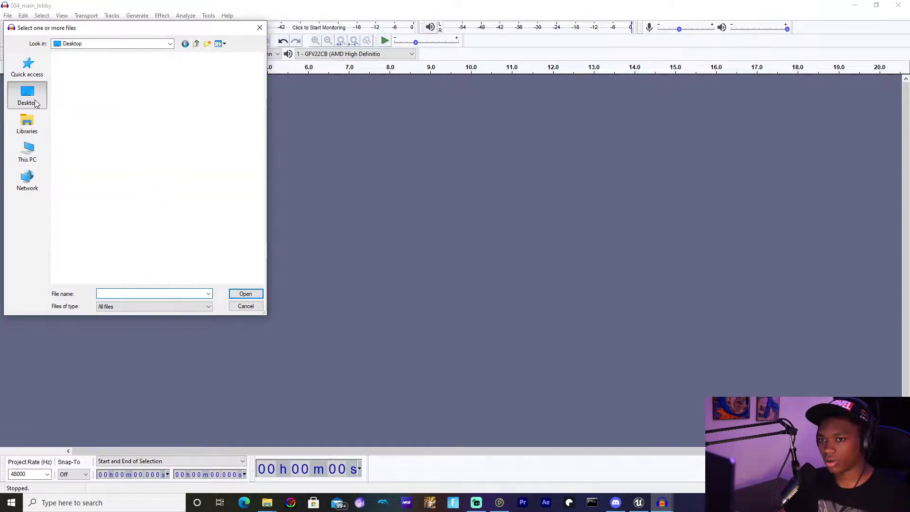
Check the Dragon Ball Z YouTube tab, browse Downloads for the soundtrack, then cancel the import
left_click(505, 505)
left_click(266, 8)
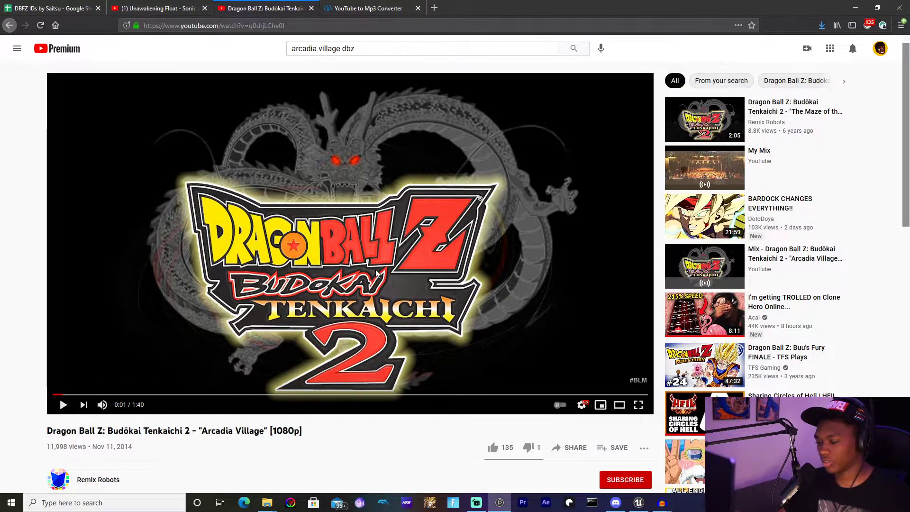
left_click(863, 8)
left_click(28, 149)
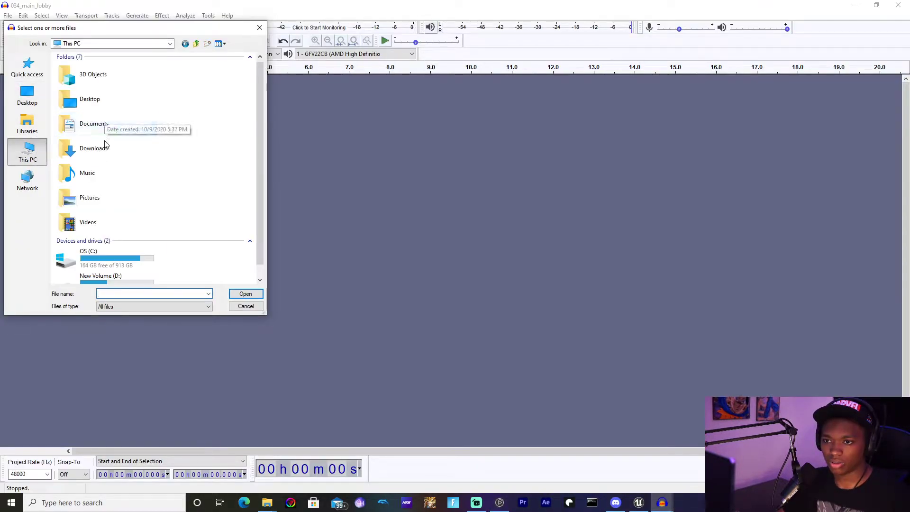
double_click(105, 146)
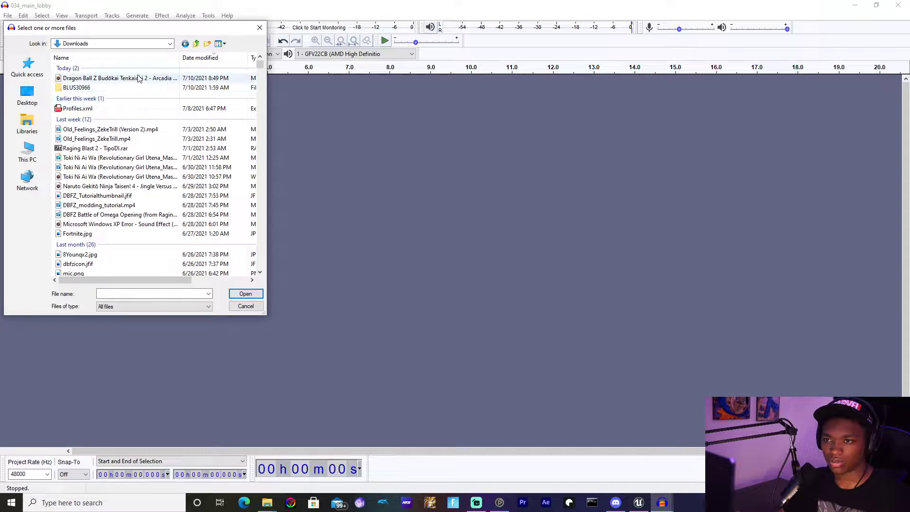
left_click(139, 78)
left_click(247, 306)
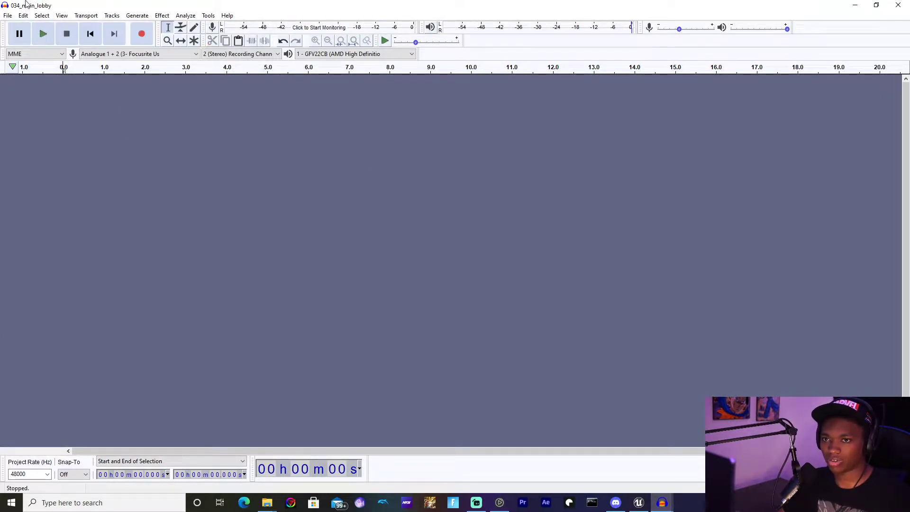
Back out of the Export menu and close the empty 034_main_lobby project window
left_click(8, 16)
mouse_move(57, 86)
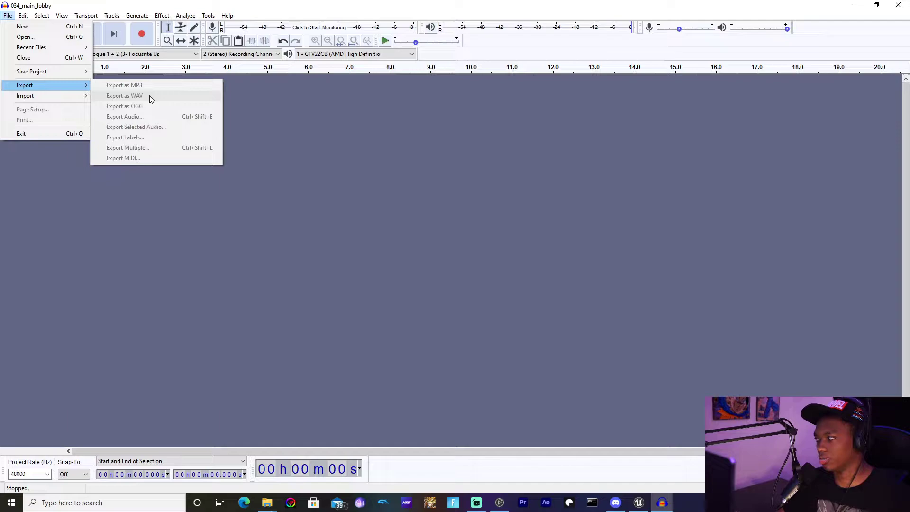
left_click(162, 204)
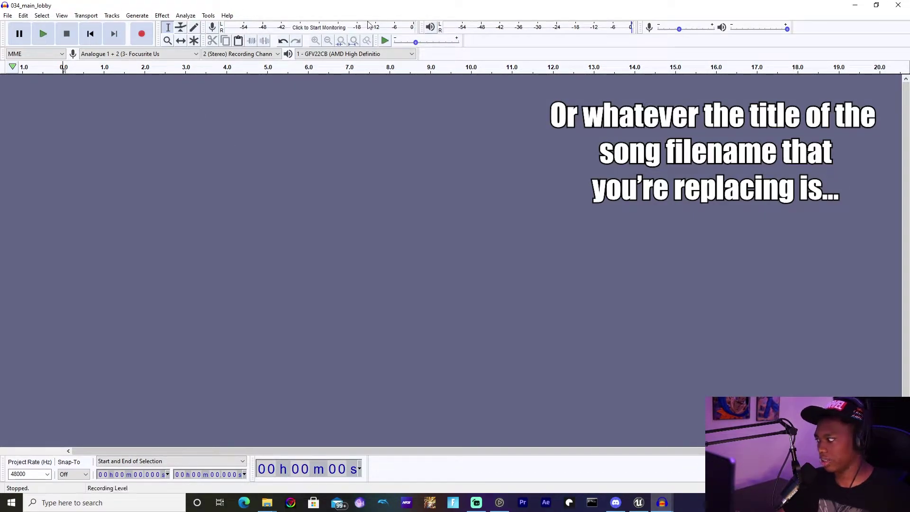
left_click(898, 5)
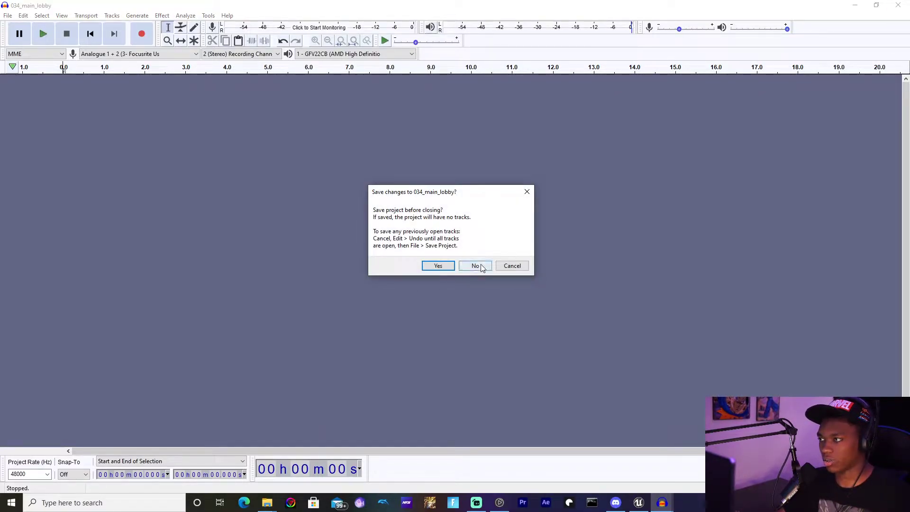
Discard the empty project unsaved and navigate Explorer up to the Umodel folder
left_click(475, 266)
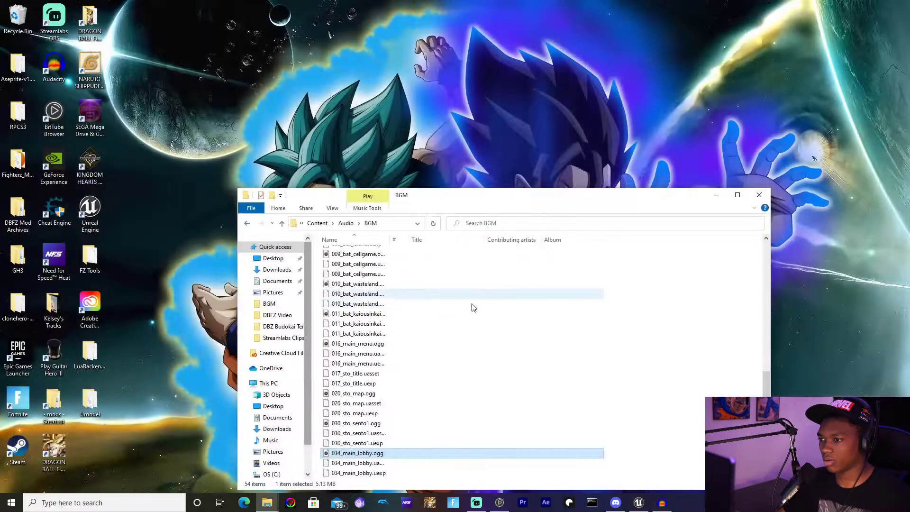
left_click(353, 384)
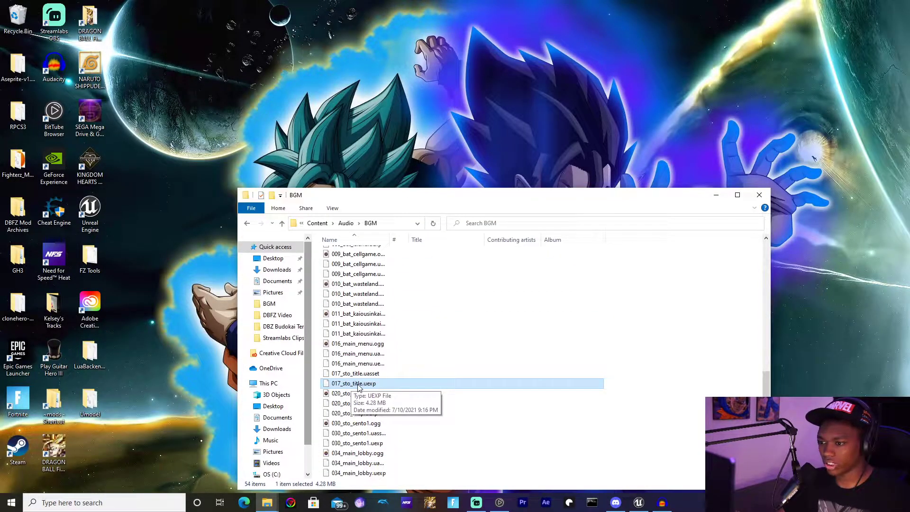
left_click(319, 226)
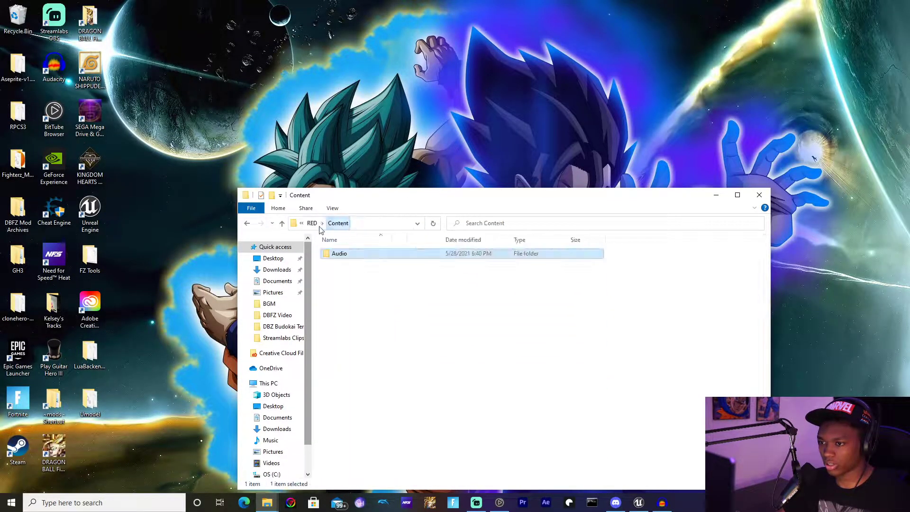
left_click(312, 223)
left_click(313, 223)
left_click(315, 223)
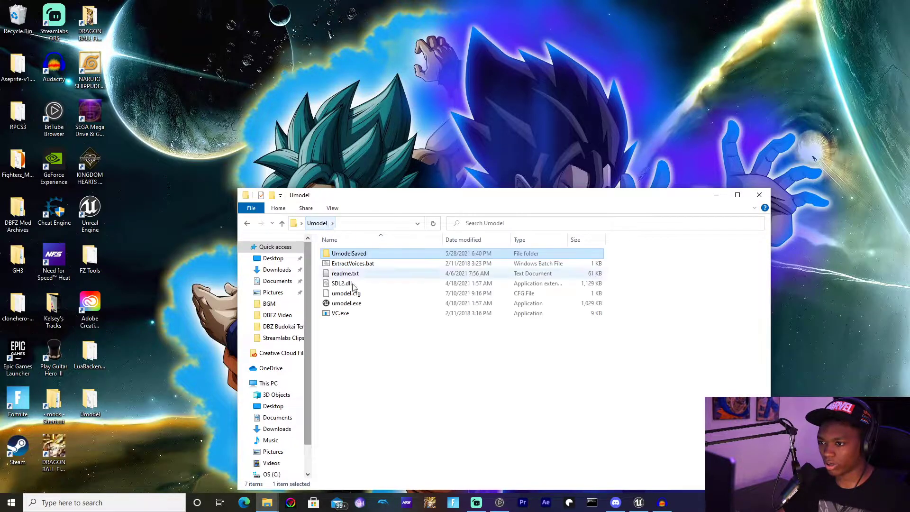
Load 017_sto_title.uexp in VC.exe and extract its OGG audio
double_click(363, 314)
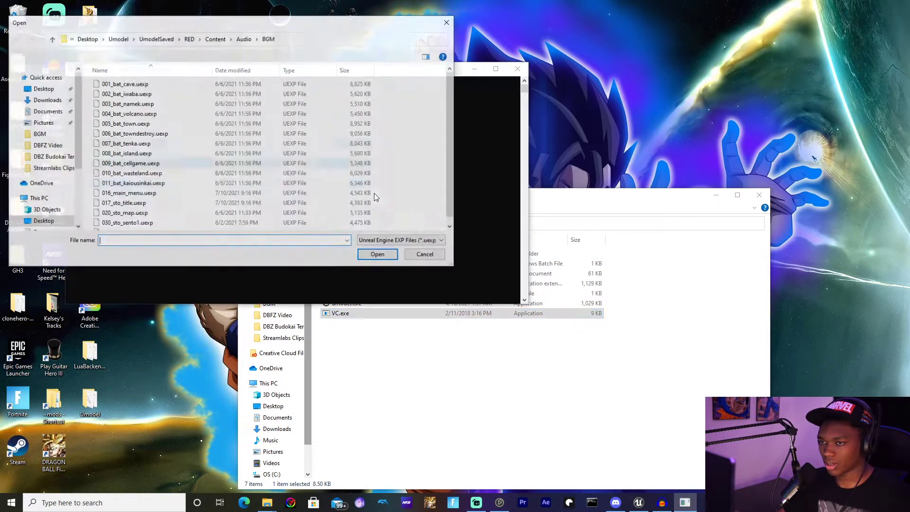
scroll(182, 209, "down", 1)
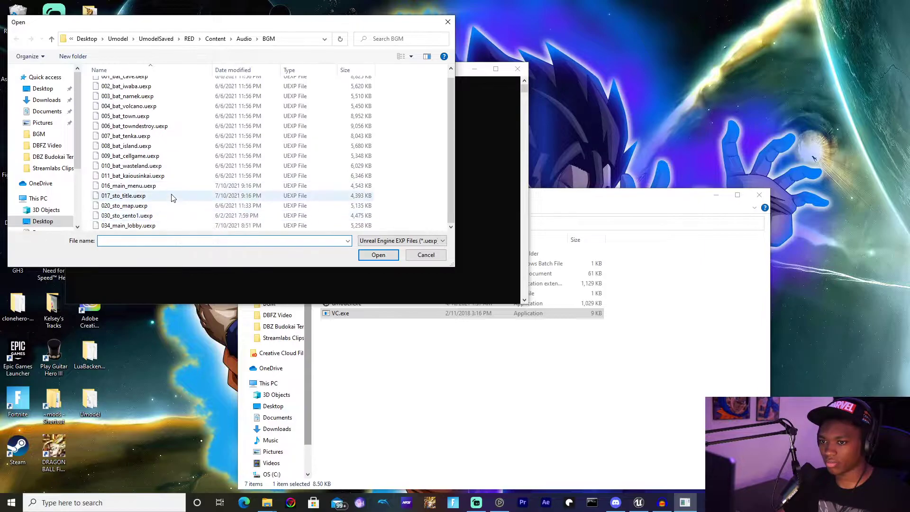
left_click(172, 198)
left_click(378, 255)
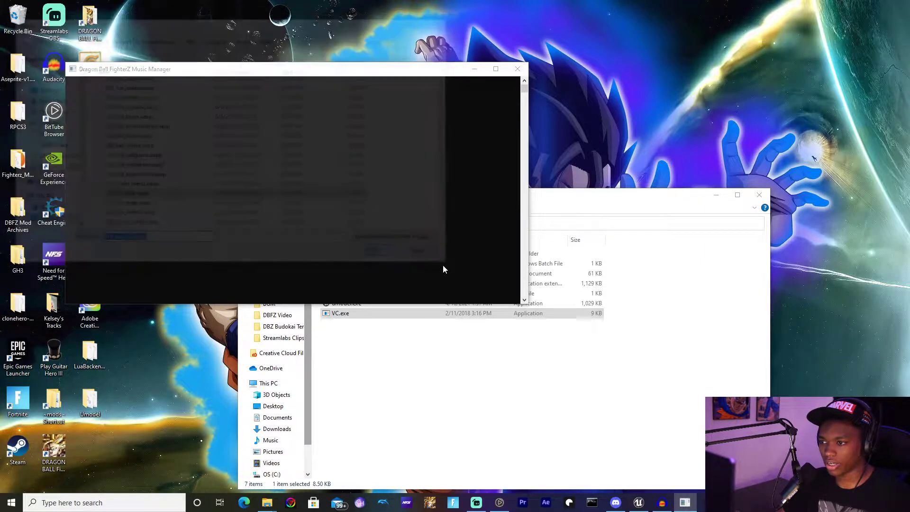
left_click(466, 281)
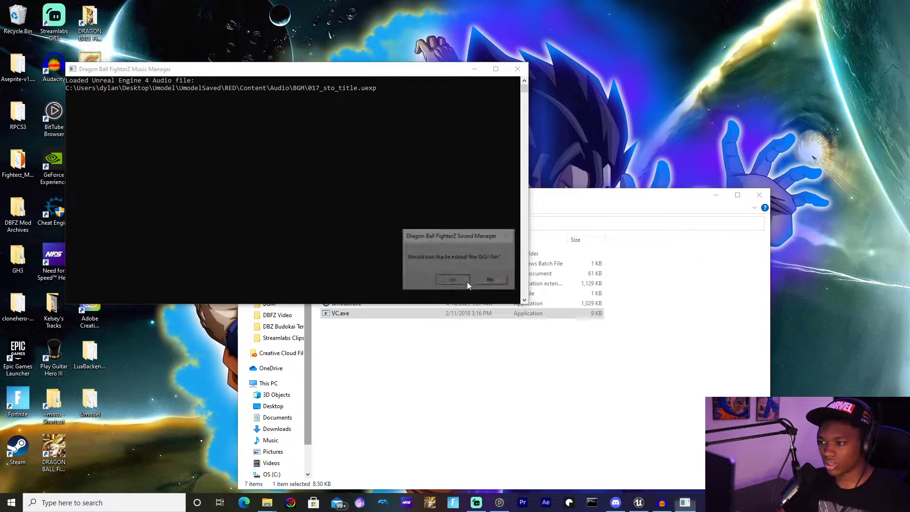
left_click(488, 281)
Rename 017_sto_title.uexp.ogg in the BGM folder to 017_sto_title.ogg
double_click(395, 255)
left_click(365, 384)
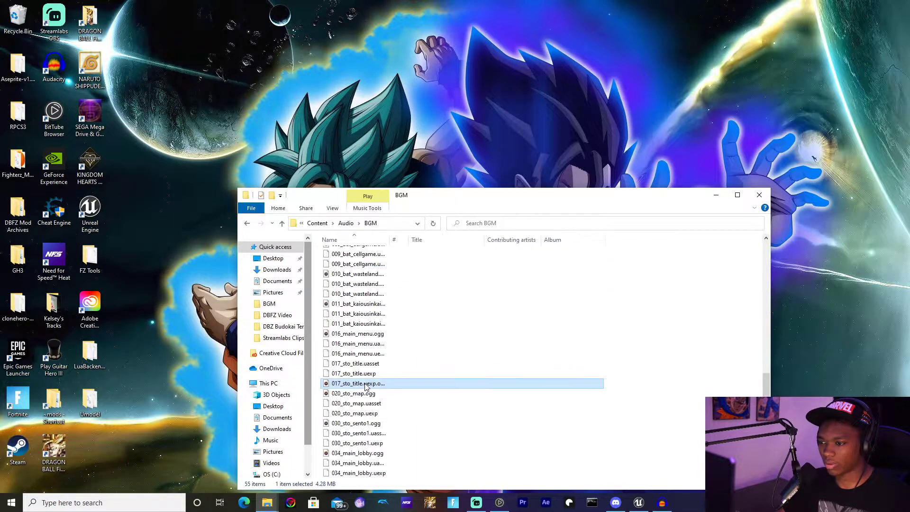
left_click(365, 386)
key("Right")
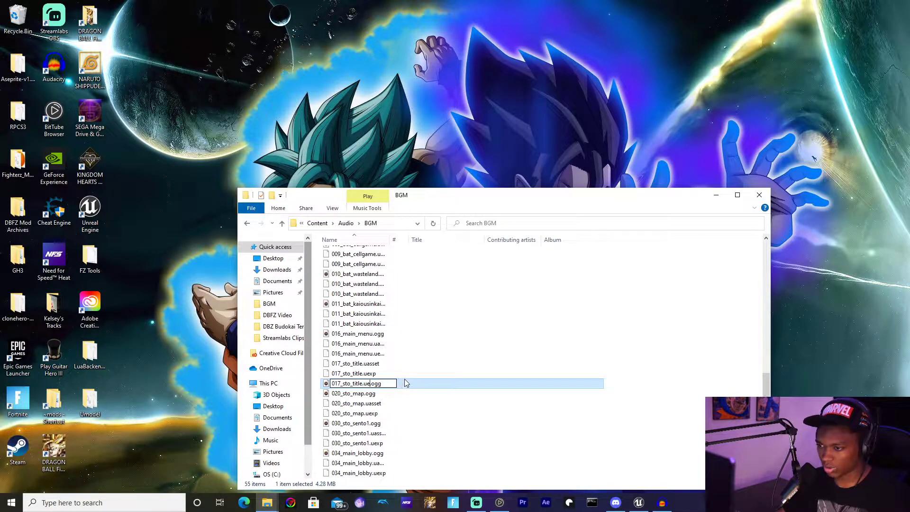
key("BackSpace")
key("BackSpace")
key("Return")
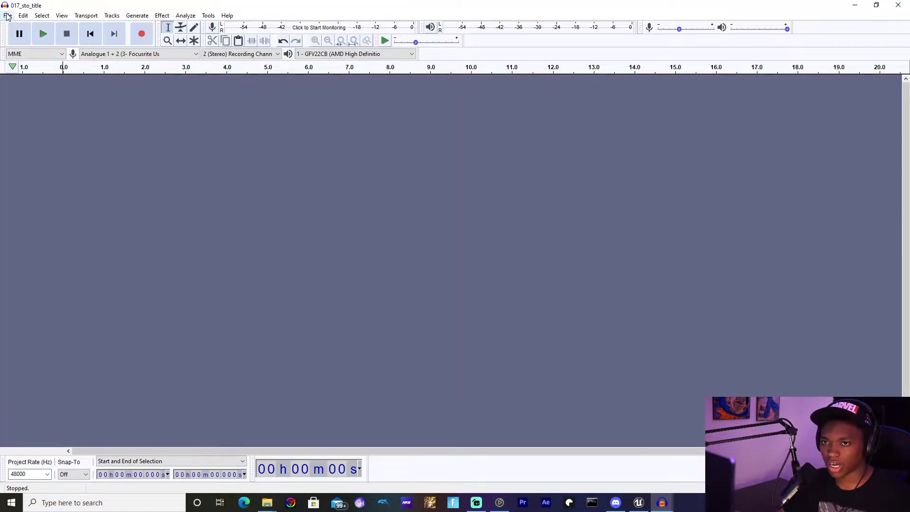
Import the Open Wings title theme from the DBZ Budokai Tenkaichi 2 OGG files folder into Audacity
left_click(7, 16)
mouse_move(43, 97)
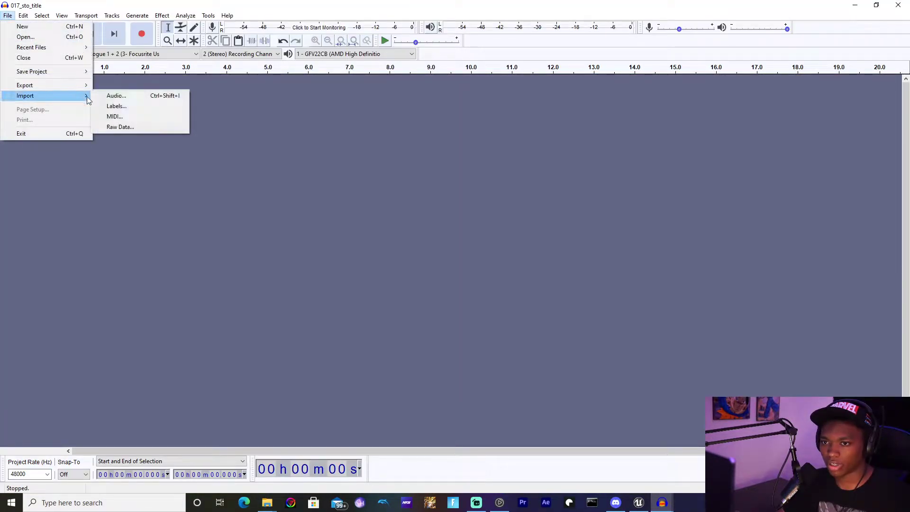
left_click(116, 95)
left_click(27, 95)
double_click(77, 156)
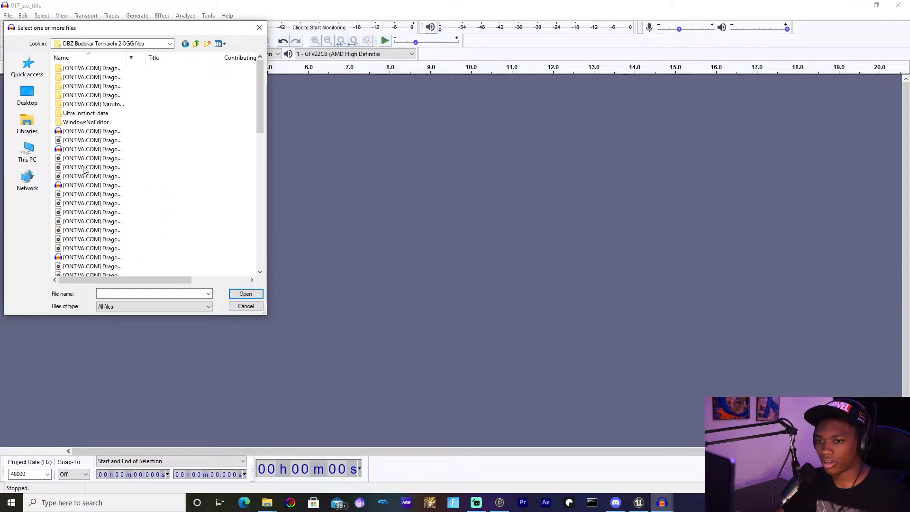
left_click(114, 151)
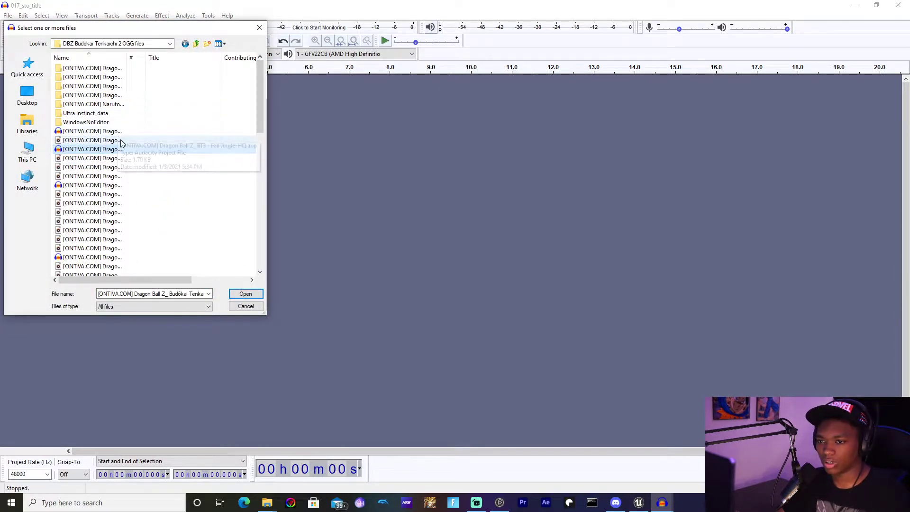
left_click(184, 294)
left_click_drag(184, 296, 81, 295)
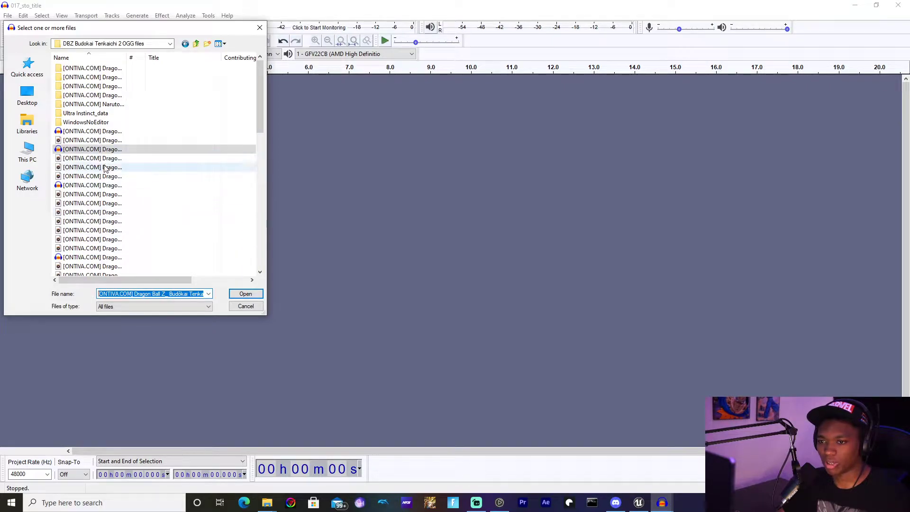
left_click(102, 149)
scroll(102, 161, "down", 4)
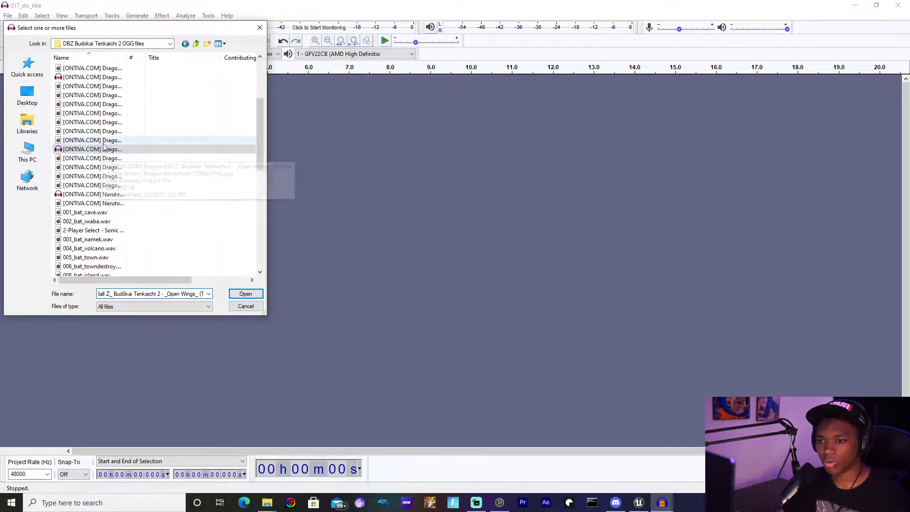
left_click(246, 294)
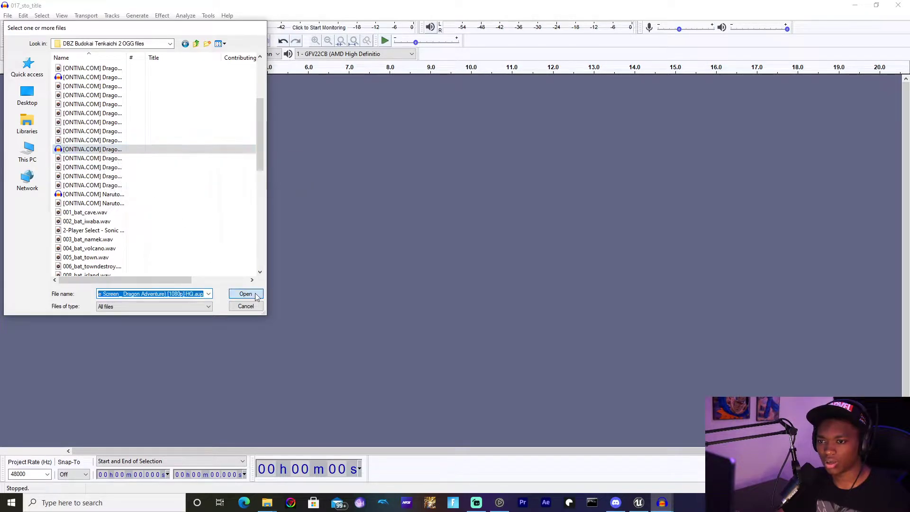
Dismiss the import error, then play and stop the Open Wings track
key("Return")
key("space")
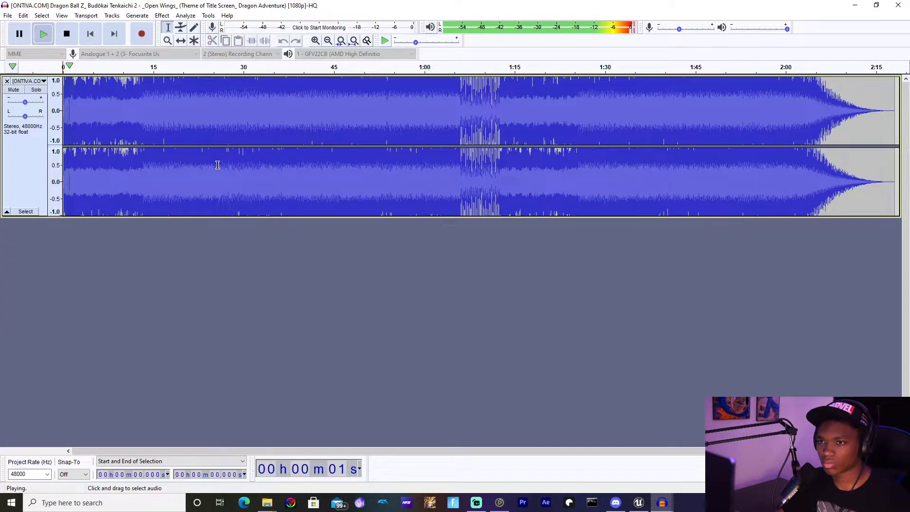
left_click(66, 34)
Start exporting the track as WAV and select the export file name
left_click(8, 15)
mouse_move(28, 86)
left_click(173, 96)
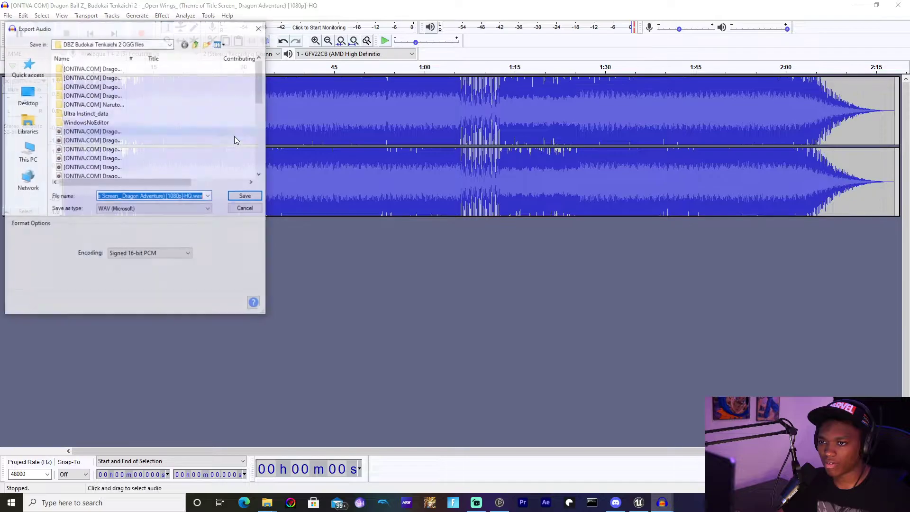
left_click(192, 196)
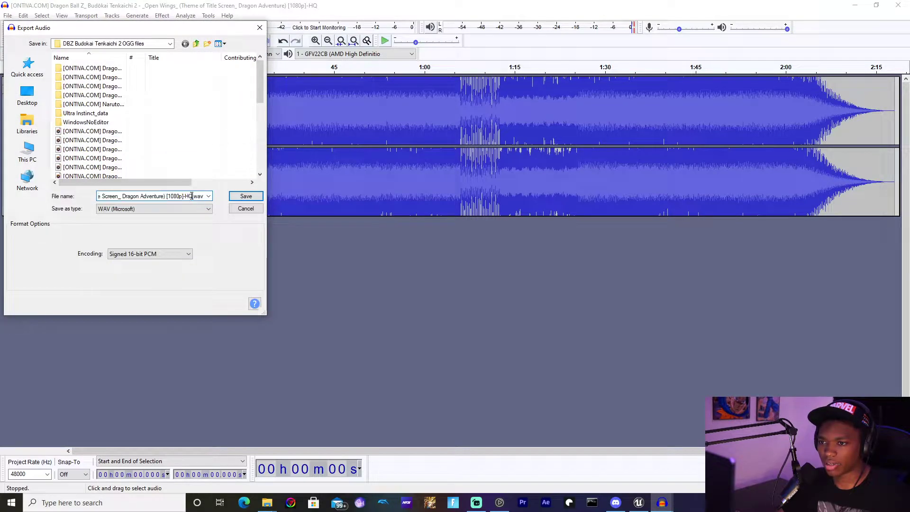
key("ctrl+a")
Name the WAV export 017_sto_title, copied from the BGM folder's OGG, and save it
mouse_move(268, 503)
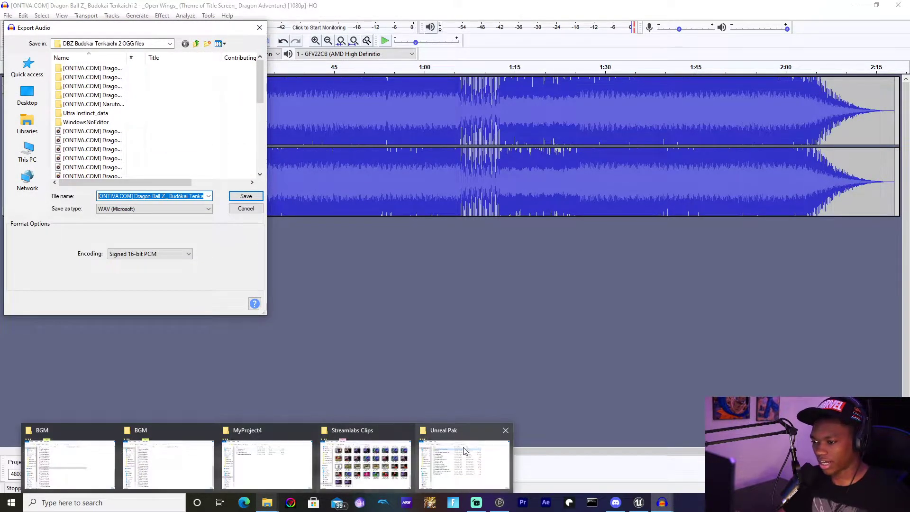
left_click(430, 455)
left_click(496, 185)
right_click(489, 185)
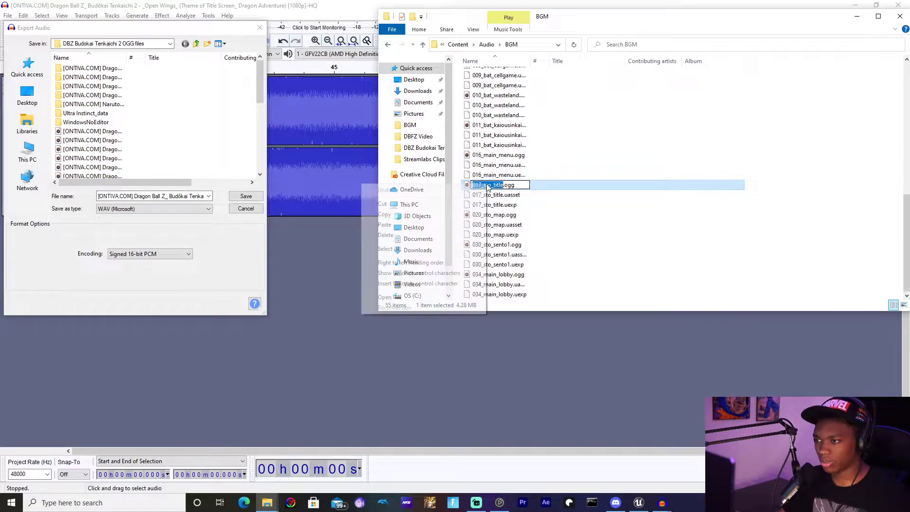
left_click(411, 220)
left_click(4, 198)
key("ctrl+v")
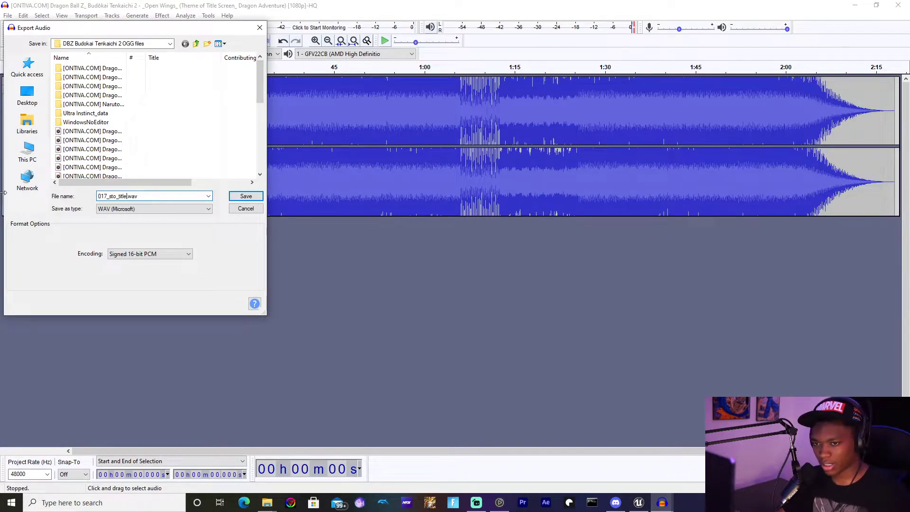
key("Return")
left_click(490, 315)
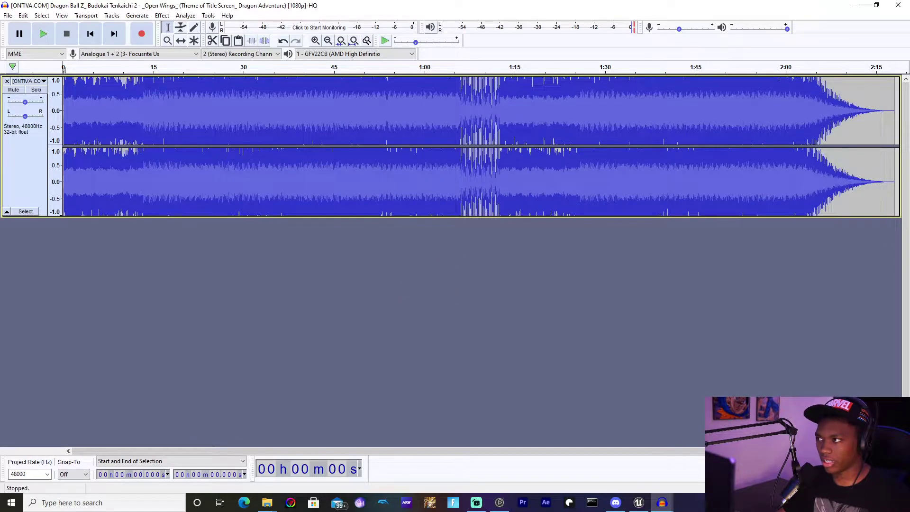
Close Audacity without saving and minimize both BGM folder windows
left_click(900, 3)
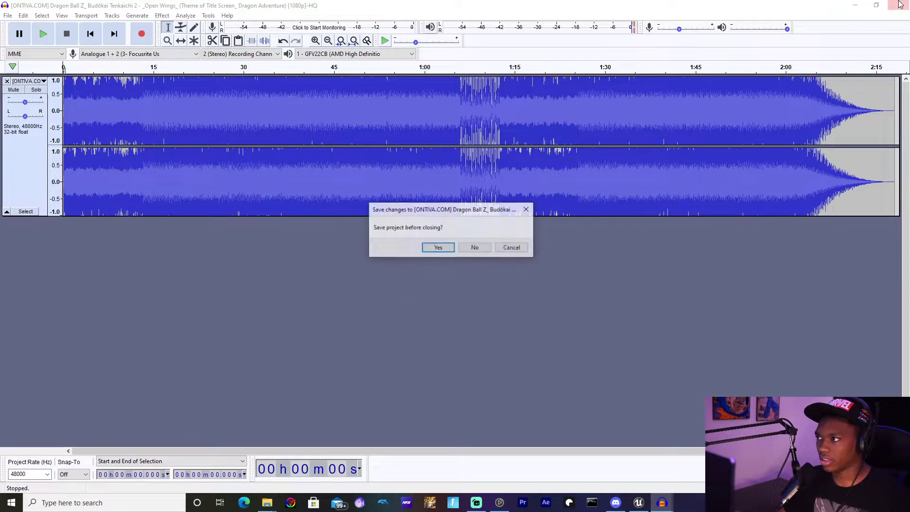
left_click(464, 248)
left_click(857, 16)
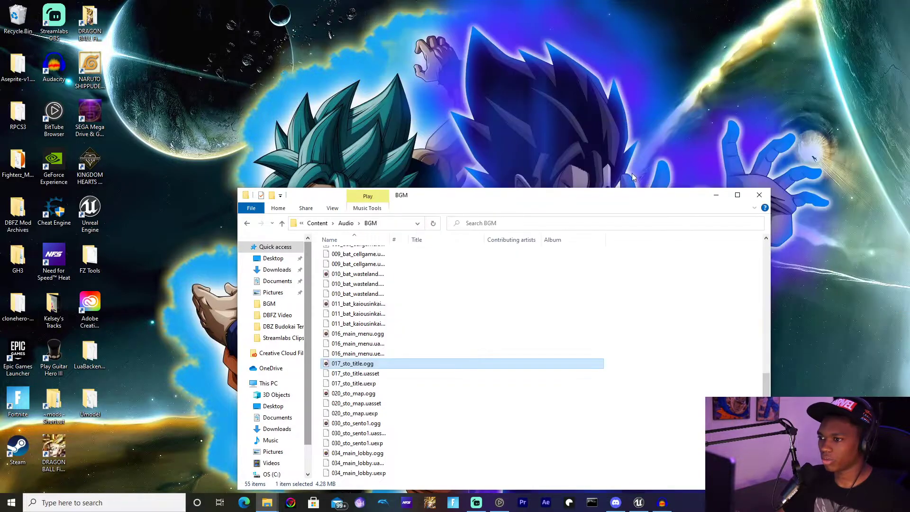
left_click(716, 195)
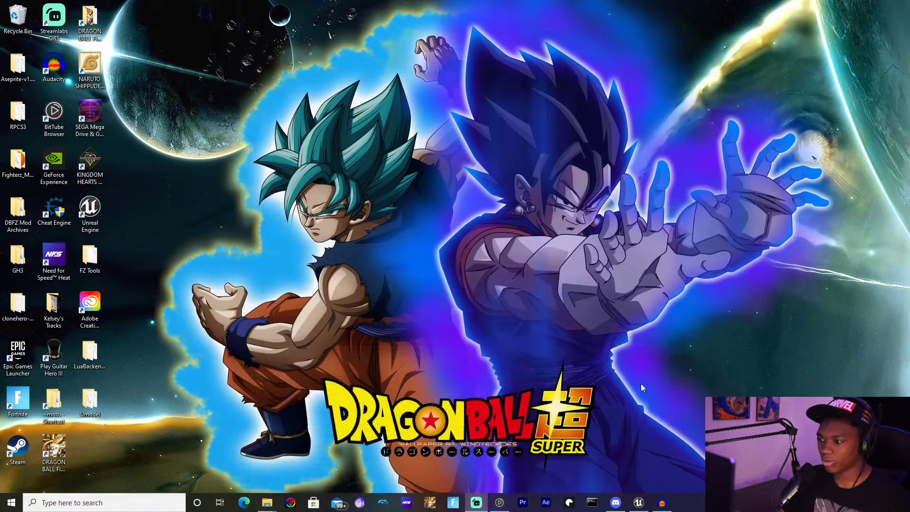
Restore Unreal Editor and browse the Content Browser to Content/Audio/BGM
left_click(640, 503)
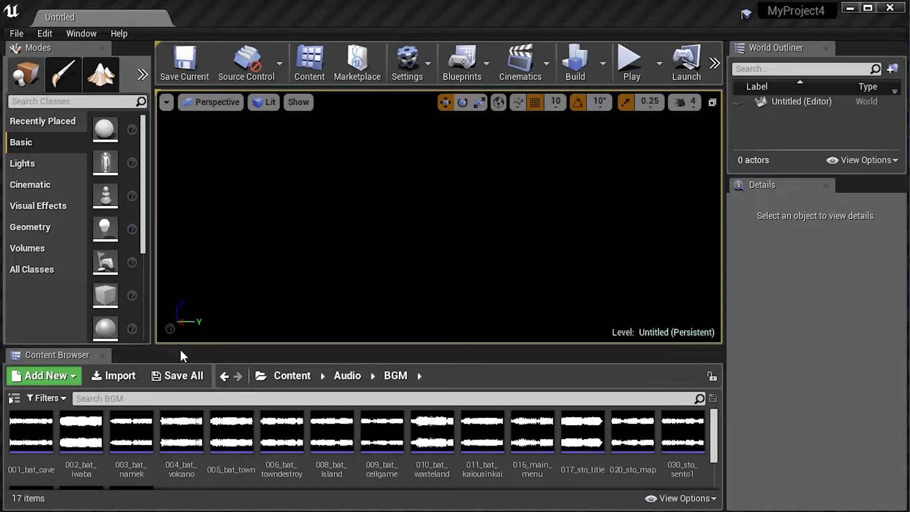
left_click(288, 375)
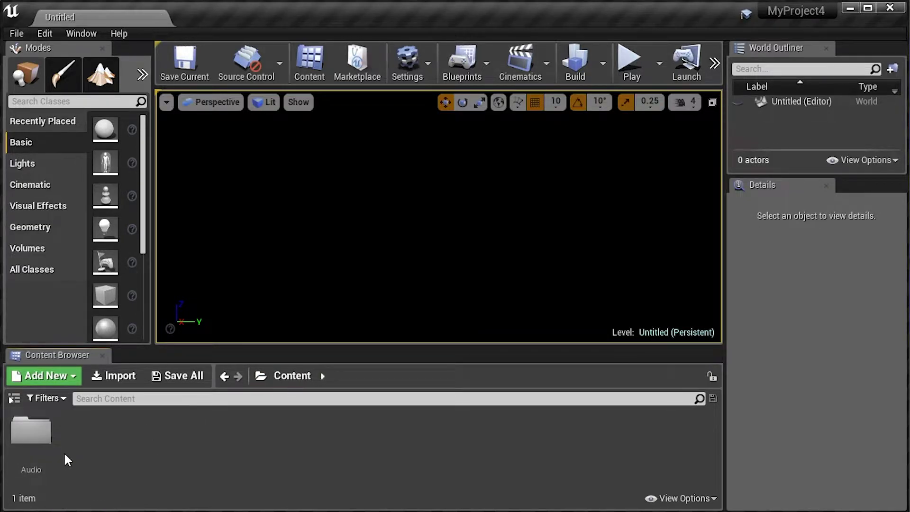
double_click(34, 448)
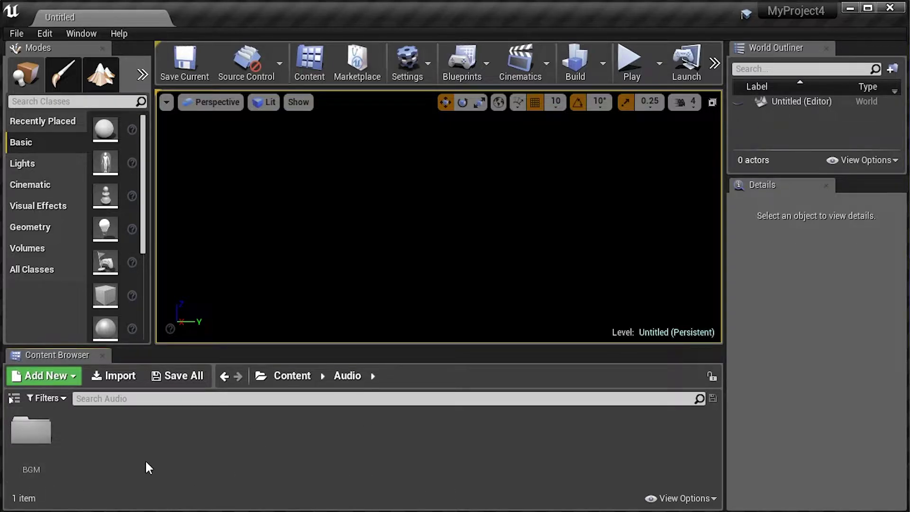
double_click(31, 430)
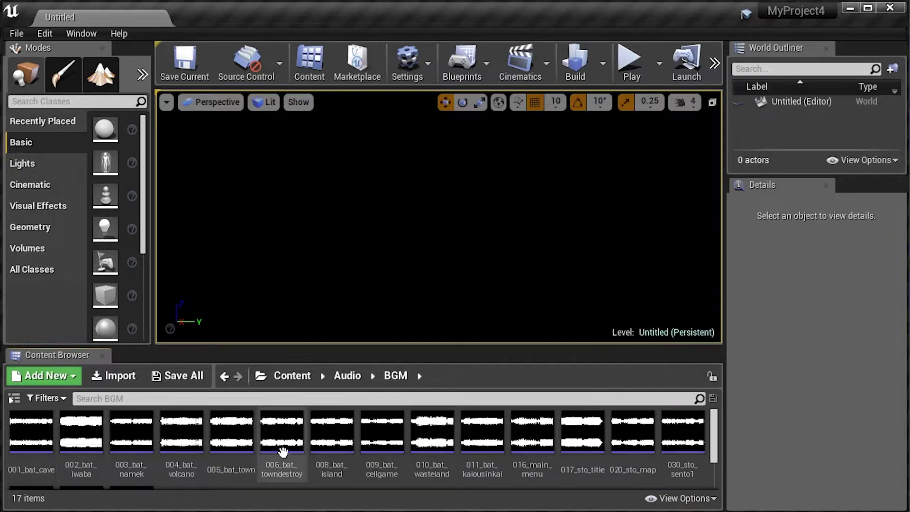
scroll(476, 471, "down", 2)
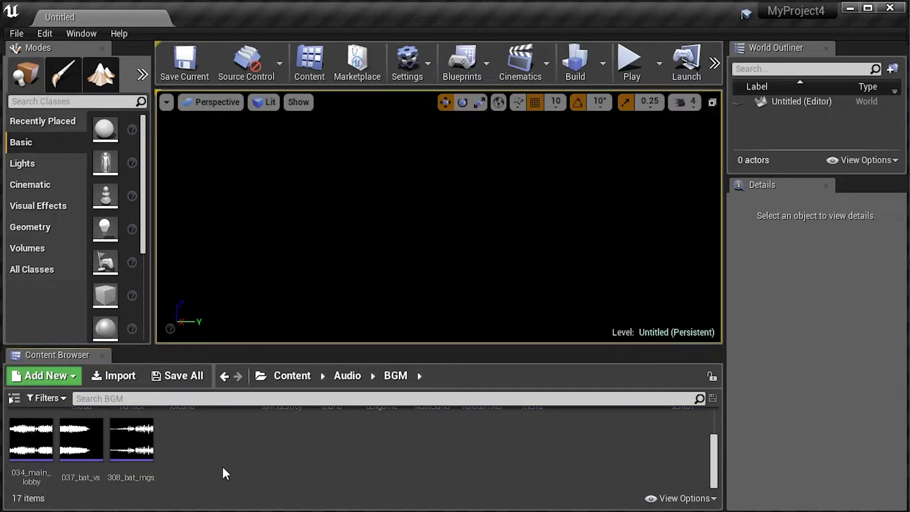
Preview and stop the 016_main_menu track in the BGM folder
scroll(223, 473, "up", 2)
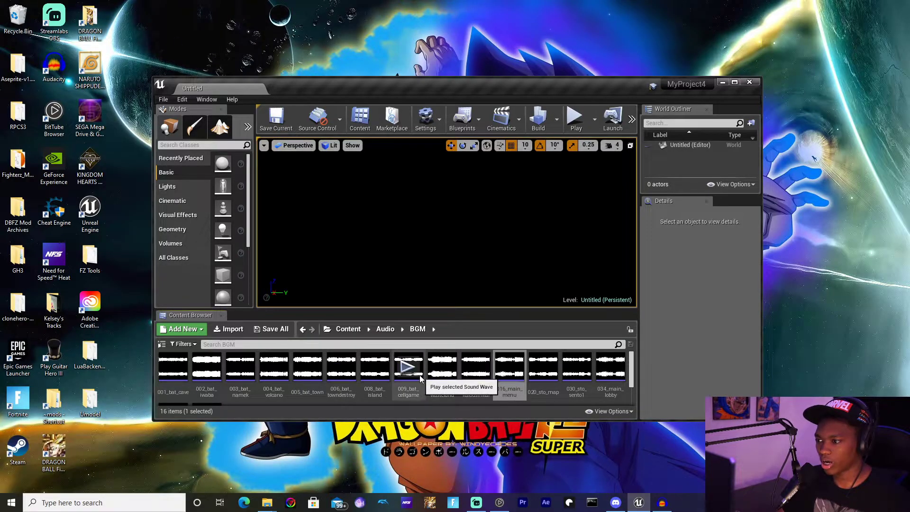
left_click(487, 398)
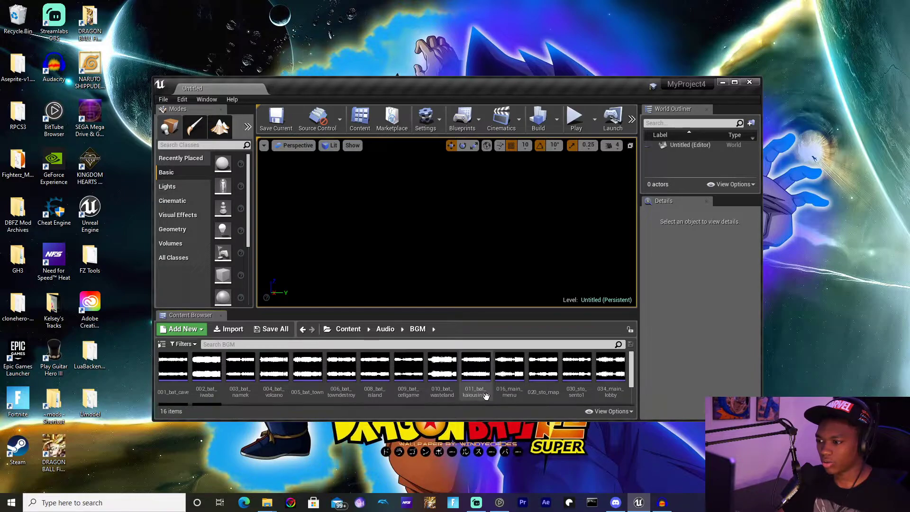
left_click(510, 367)
left_click(510, 368)
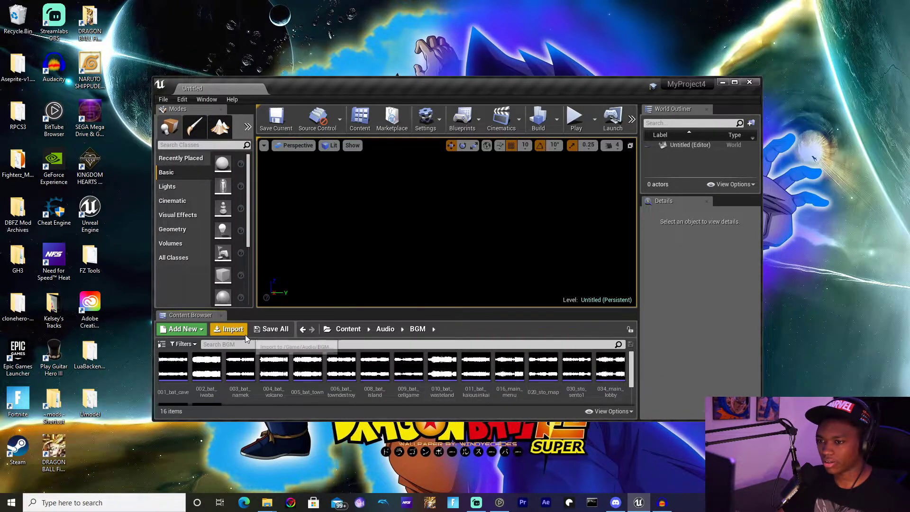
Import 017_sto_title.wav into the BGM folder and preview the new asset
left_click(229, 329)
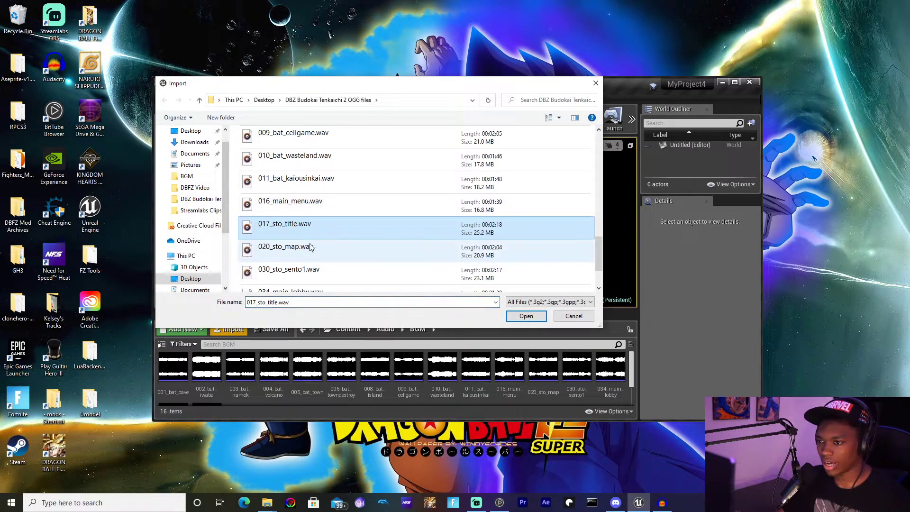
left_click(525, 316)
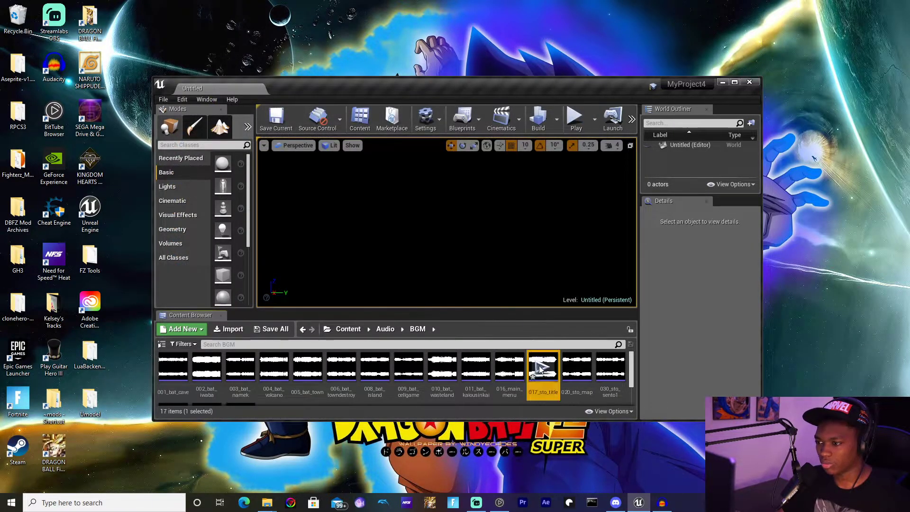
left_click(541, 368)
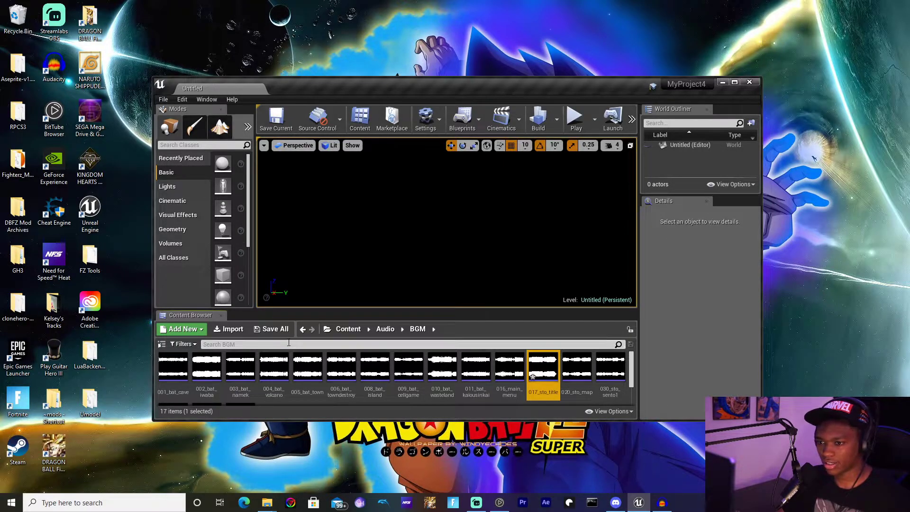
Save the new 017_sto_title asset via Save Selected and review the File > Package Project options
left_click(278, 329)
left_click(540, 338)
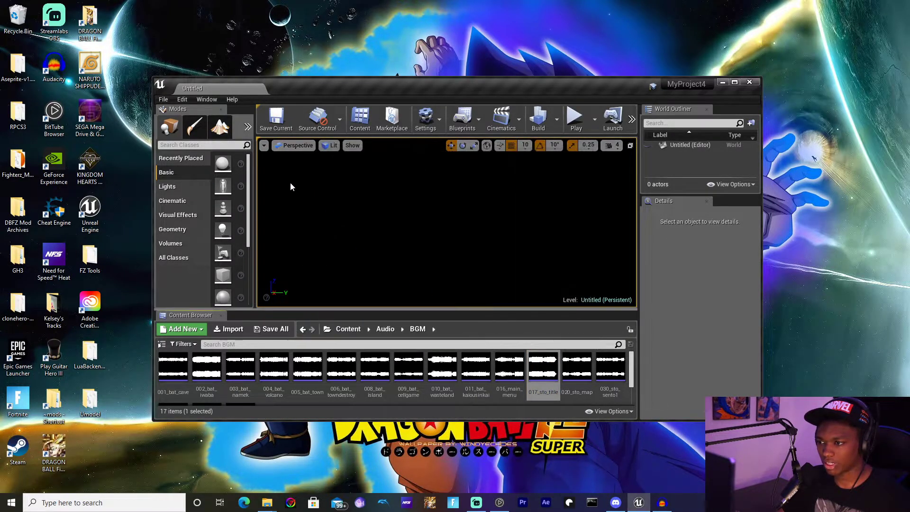
left_click(163, 99)
left_click(182, 99)
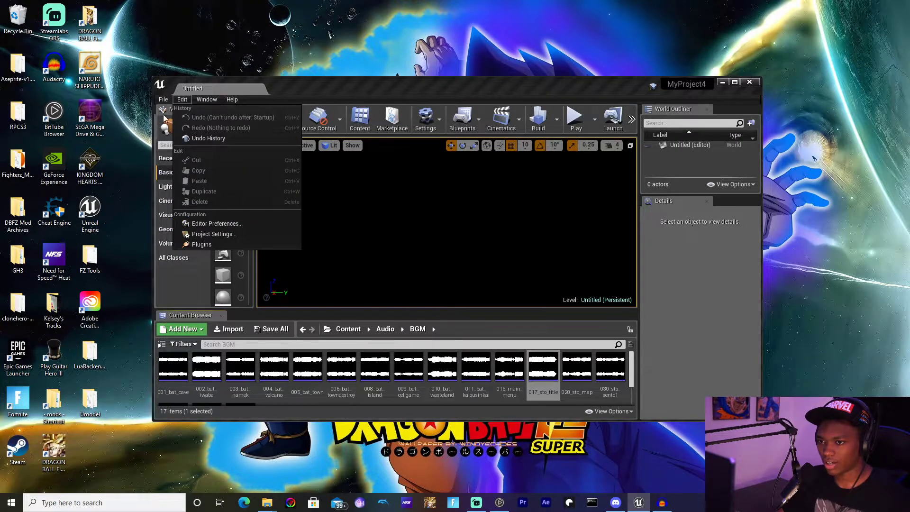
left_click(322, 319)
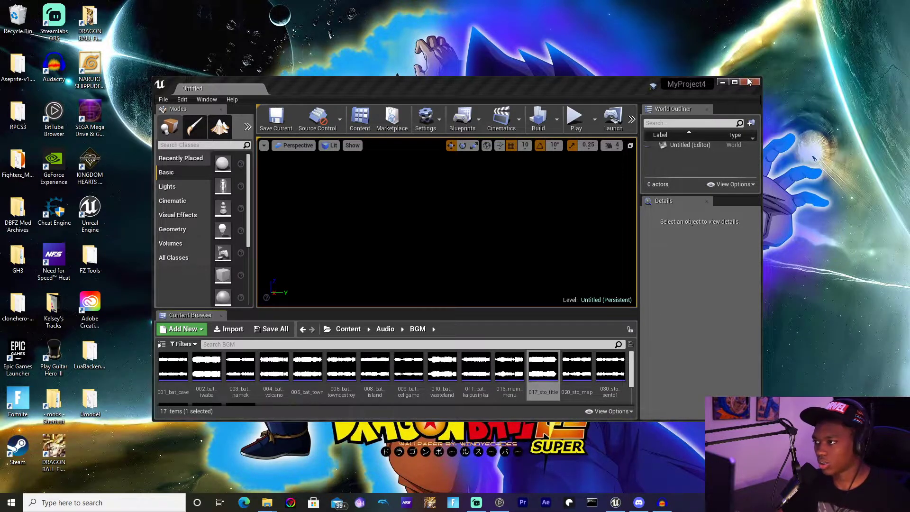
Minimize Unreal Editor and step the MyProject4 Explorer window up to Documents
left_click(723, 83)
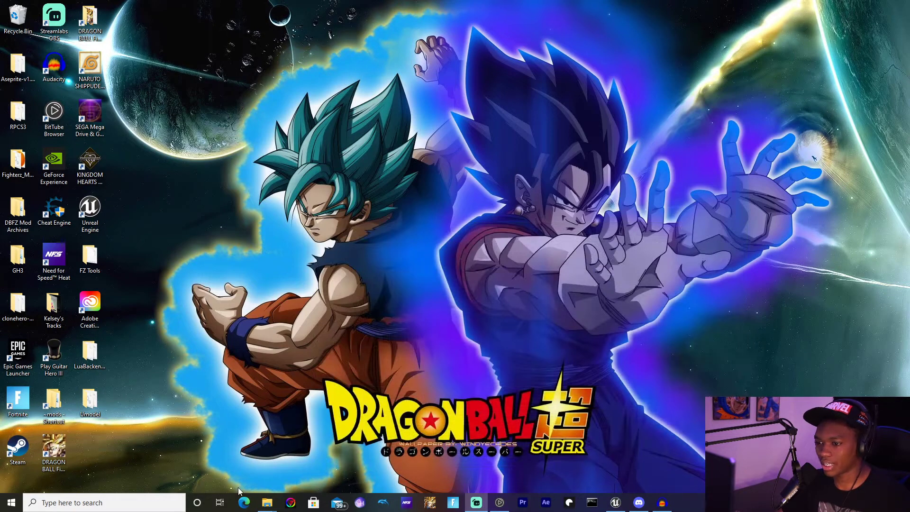
left_click(267, 502)
left_click(418, 61)
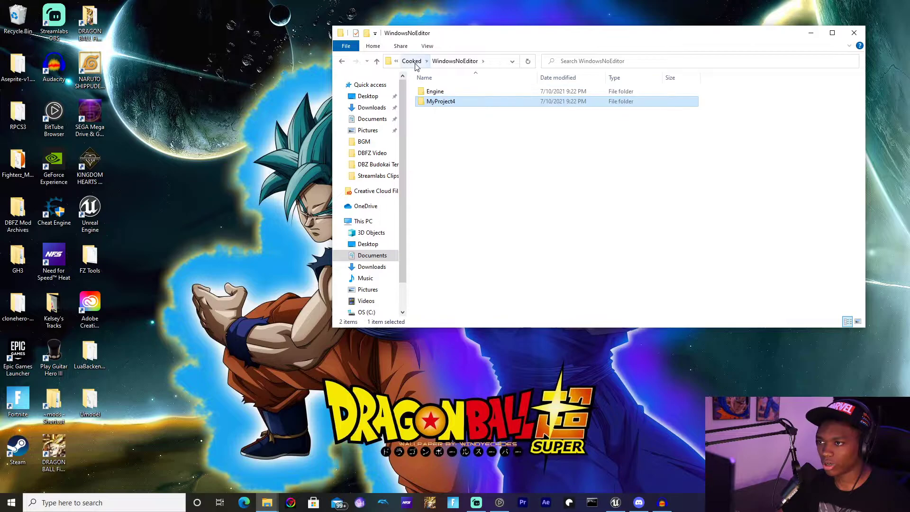
left_click(413, 62)
left_click(413, 61)
left_click(413, 62)
left_click(412, 61)
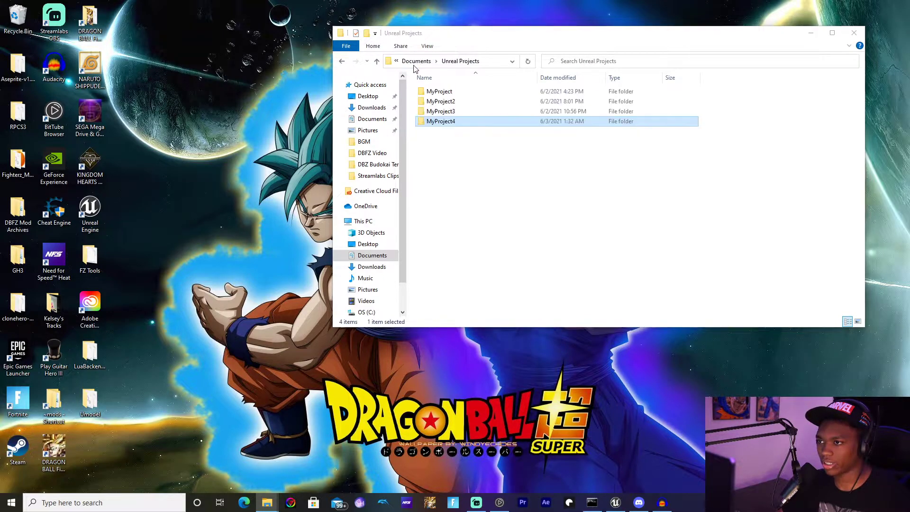
left_click(415, 62)
Browse to Unreal Projects\MyProject4\Saved\Cooked\WindowsNoEditor\MyProject4 and select its Content folder
double_click(494, 311)
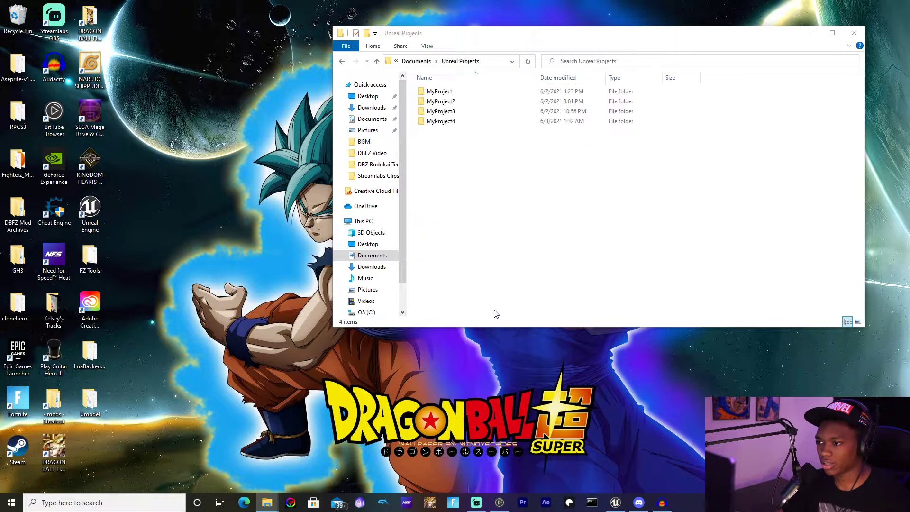
double_click(500, 122)
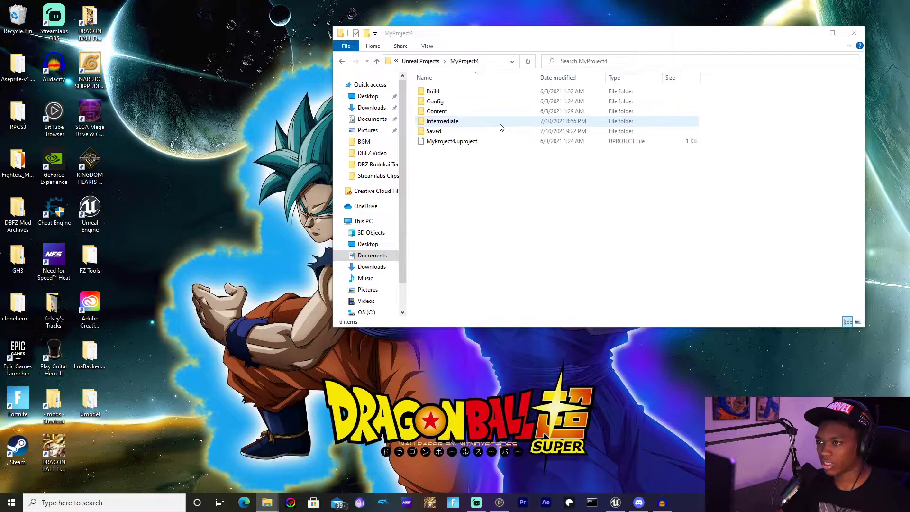
double_click(475, 132)
double_click(472, 132)
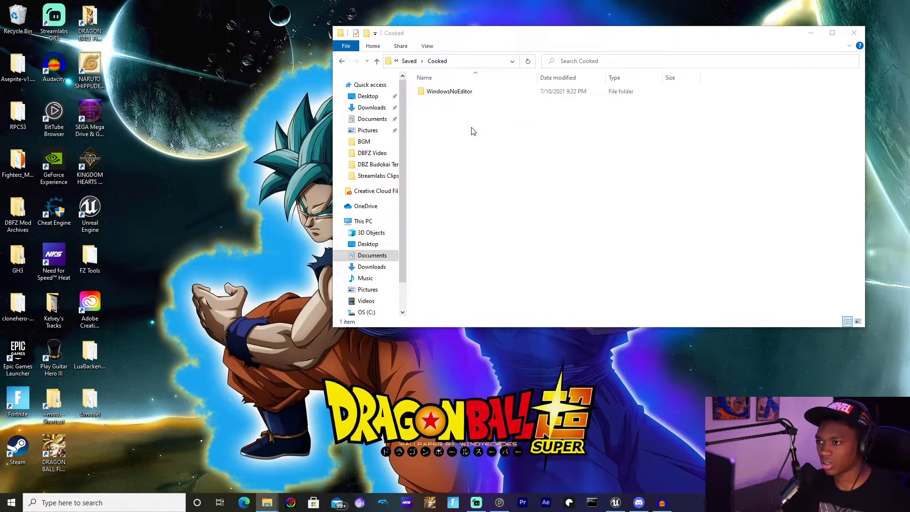
double_click(478, 93)
left_click(483, 103)
double_click(484, 103)
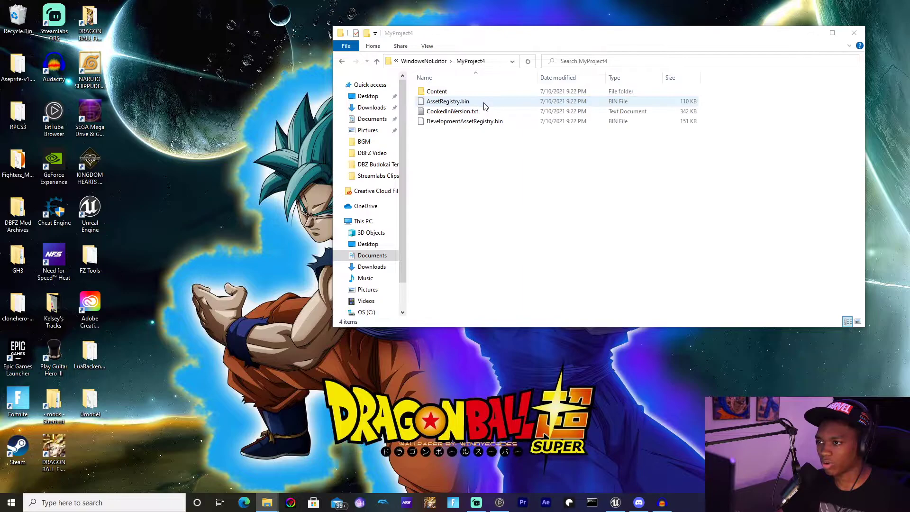
left_click(479, 93)
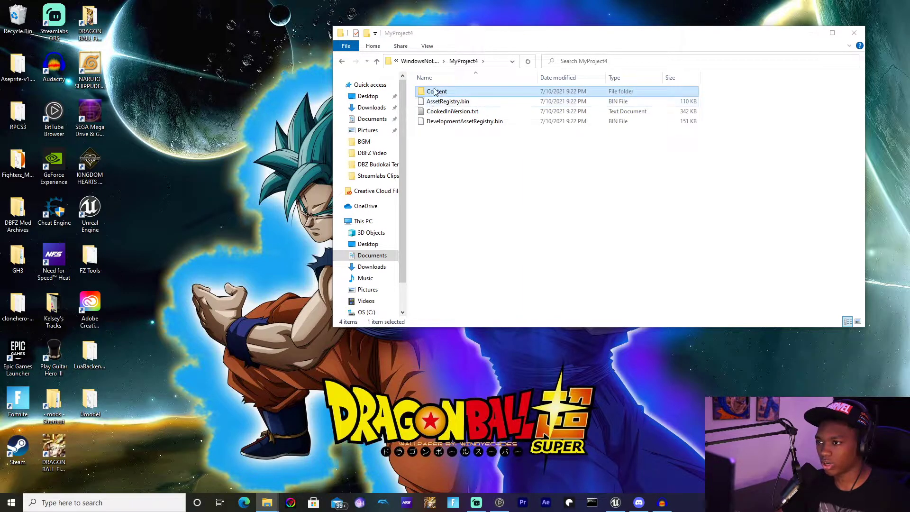
left_click(266, 499)
Move the cooked Content folder into pakchunk0-WindowsNoEditor\RED, replacing the existing files
left_click(674, 182)
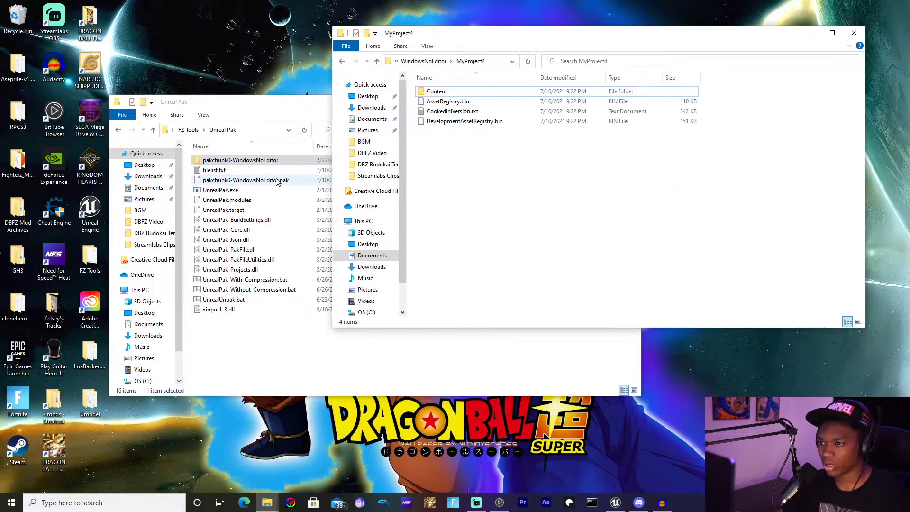
left_click(272, 110)
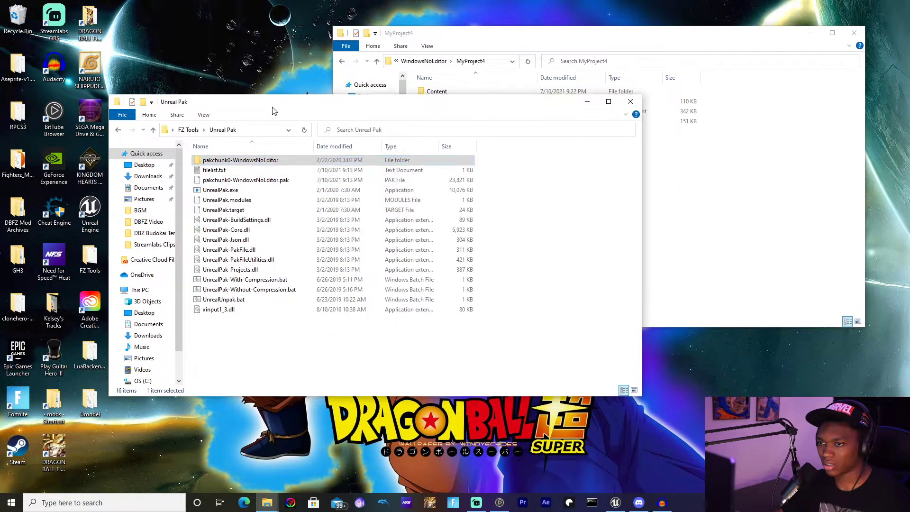
double_click(278, 162)
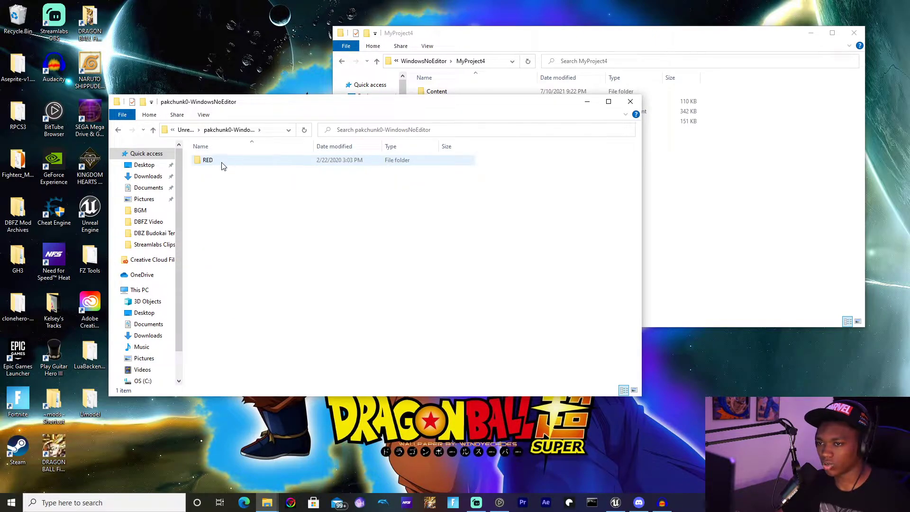
double_click(224, 163)
left_click(516, 150)
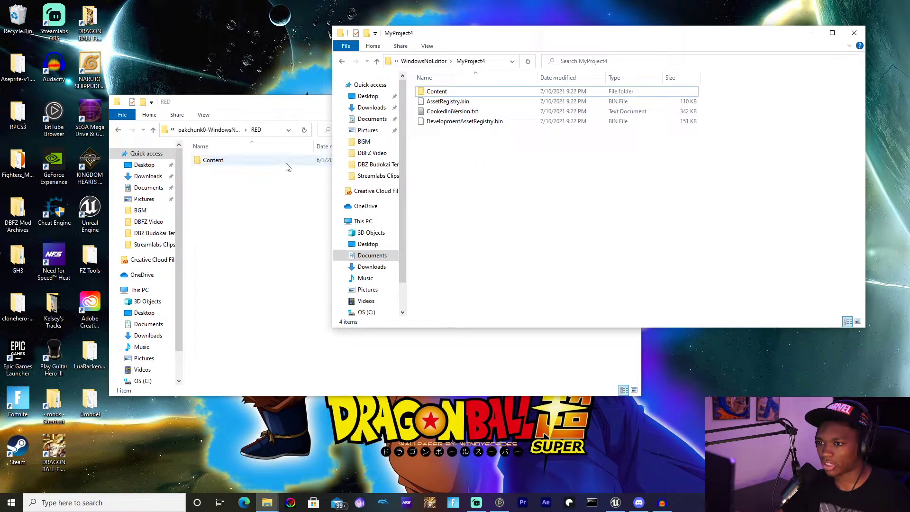
left_click_drag(437, 91, 252, 191)
left_click(277, 183)
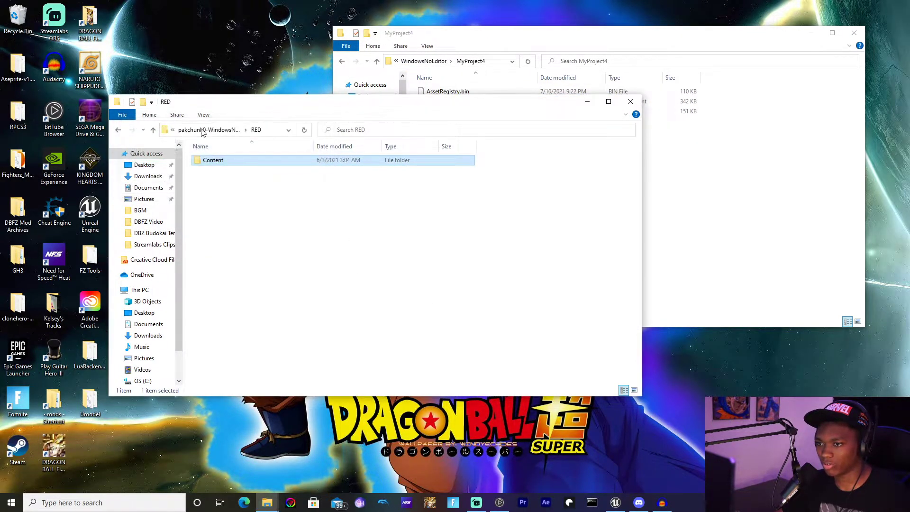
left_click(222, 171)
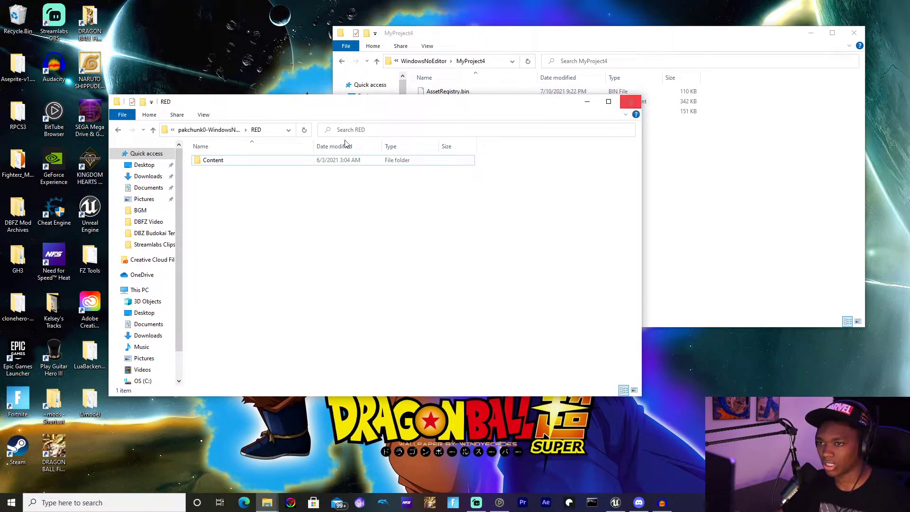
Pack pakchunk0-WindowsNoEditor with UnrealPak-With-Compression.bat and select the resulting .pak
left_click(208, 129)
left_click(219, 130)
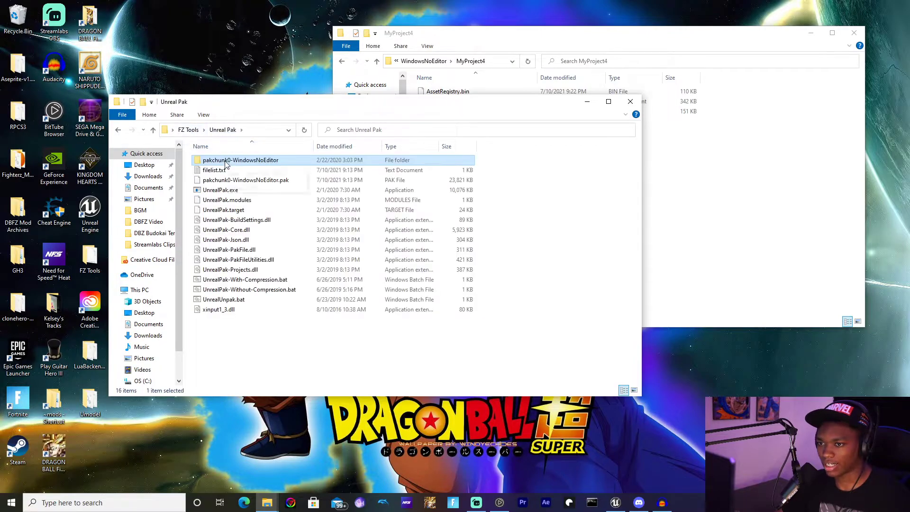
left_click_drag(233, 162, 243, 282)
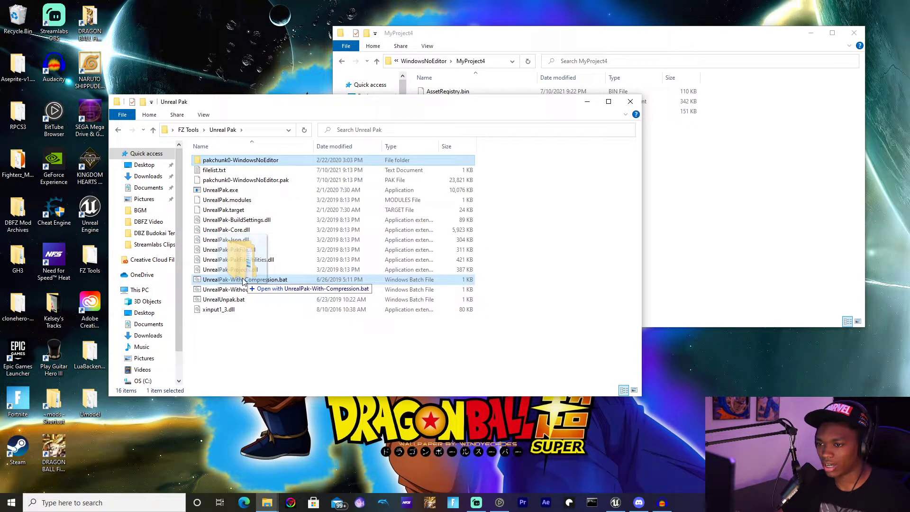
left_click_drag(243, 282, 244, 282)
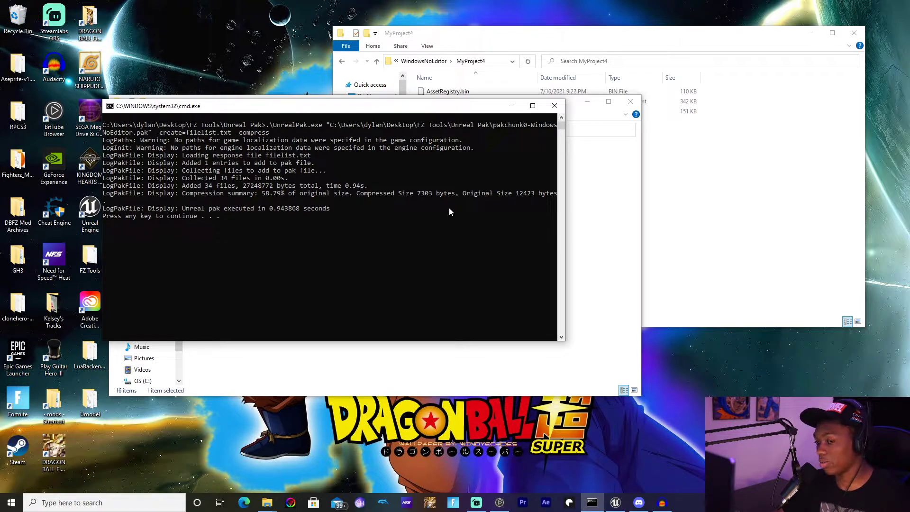
key("Return")
left_click(324, 180)
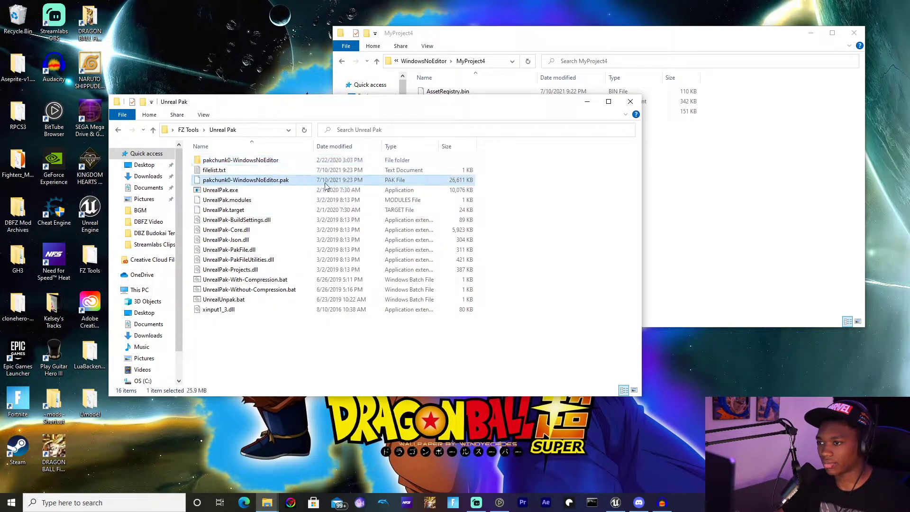
Copy the new pakchunk0-WindowsNoEditor.pak over the old one in ~mods\DBRB2 Music Mod
right_click(256, 183)
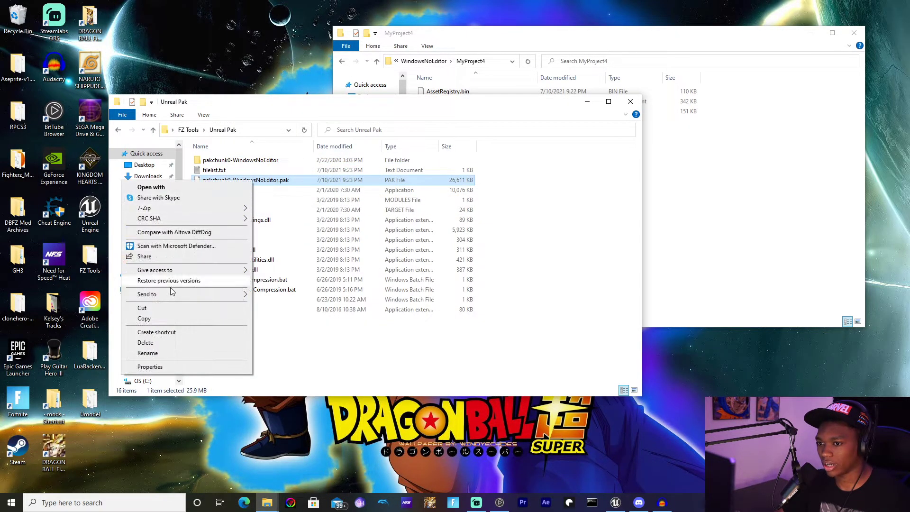
left_click(170, 322)
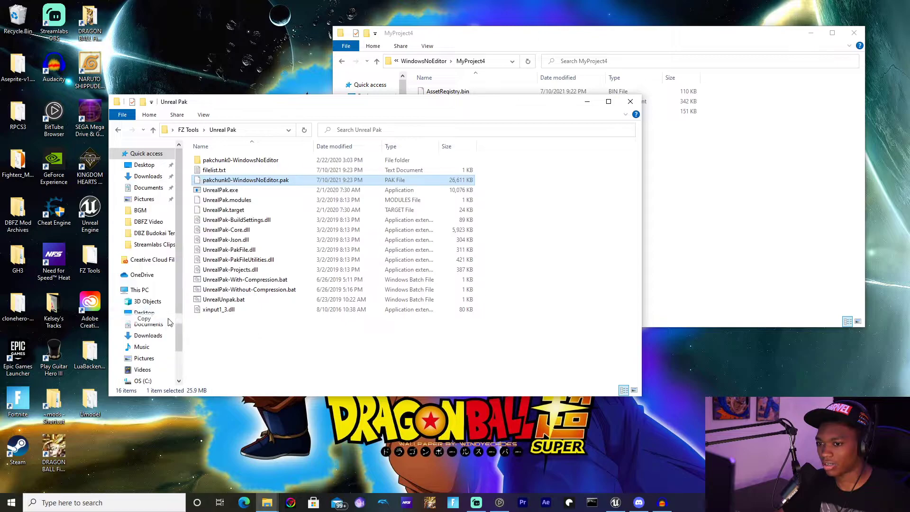
left_click(631, 102)
double_click(54, 404)
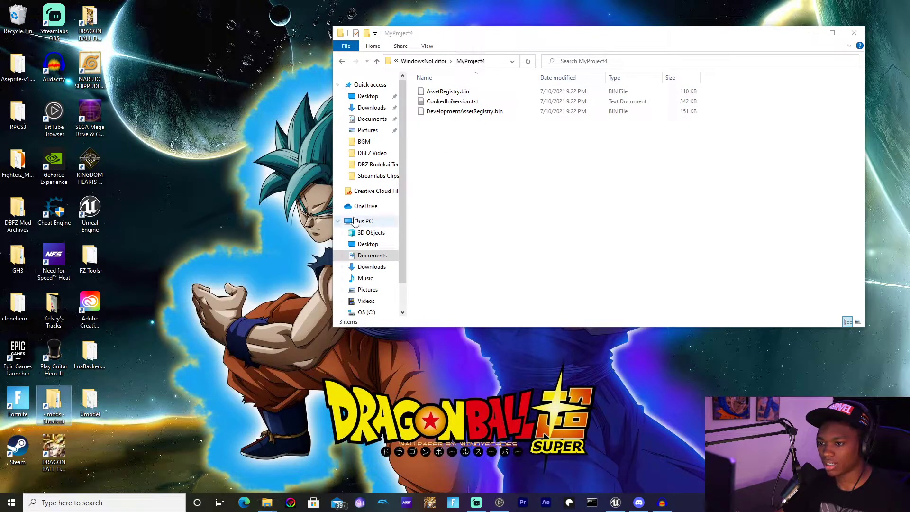
double_click(251, 209)
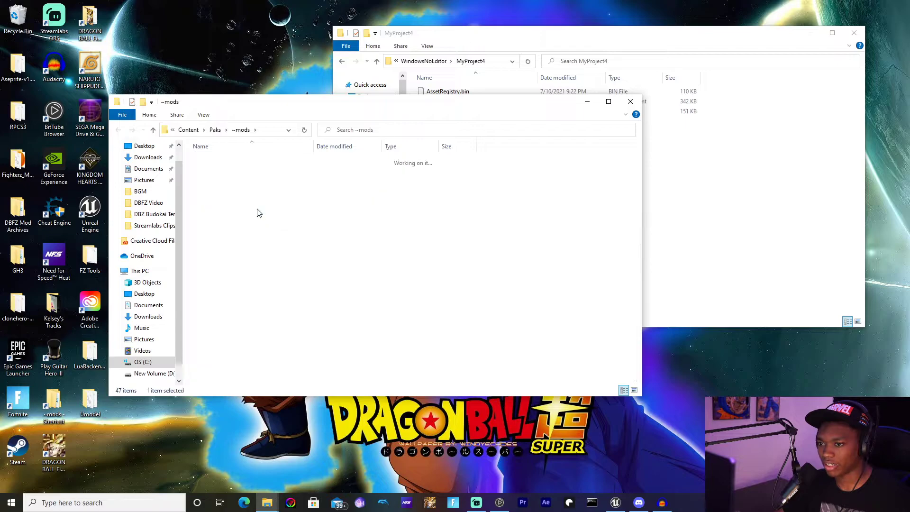
right_click(287, 203)
left_click(212, 267)
left_click(394, 186)
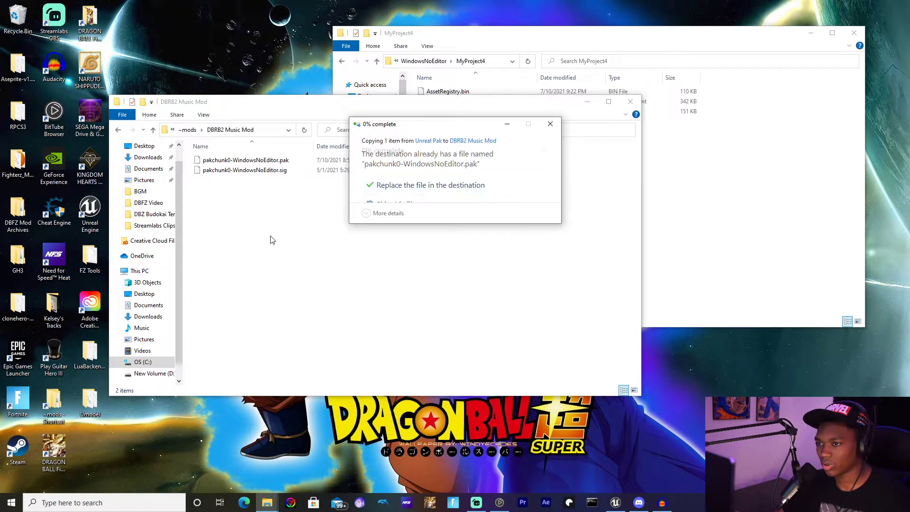
Copy the game's pakchunk0-WindowsNoEditor.sig from Paks, return to DBRB2 Music Mod and close the window
left_click(272, 172)
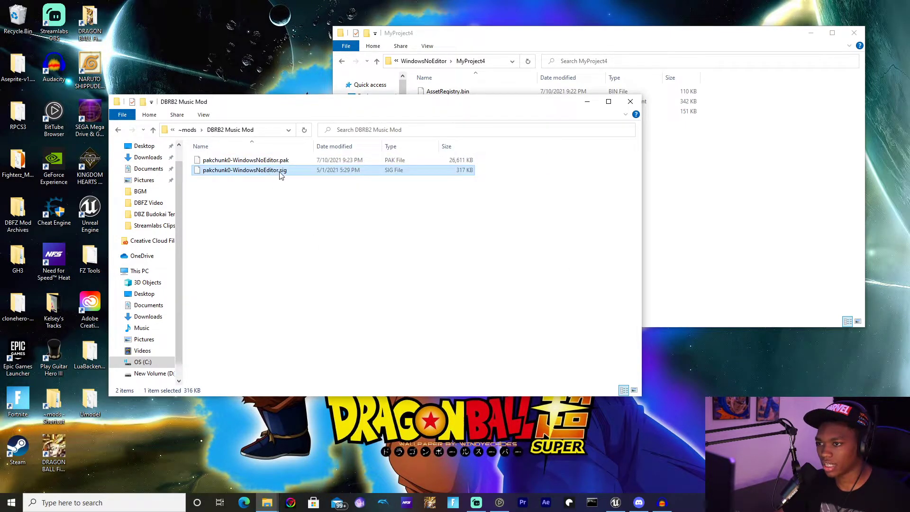
left_click(188, 131)
left_click(217, 130)
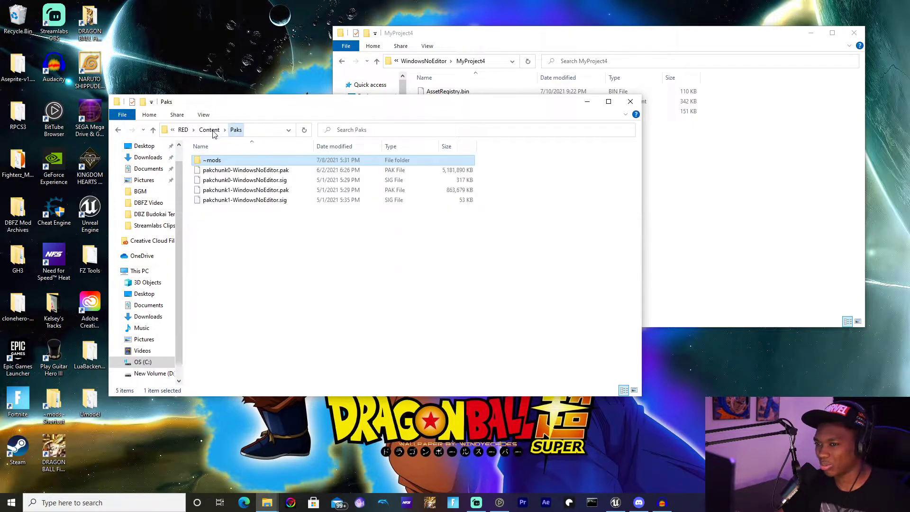
left_click(237, 180)
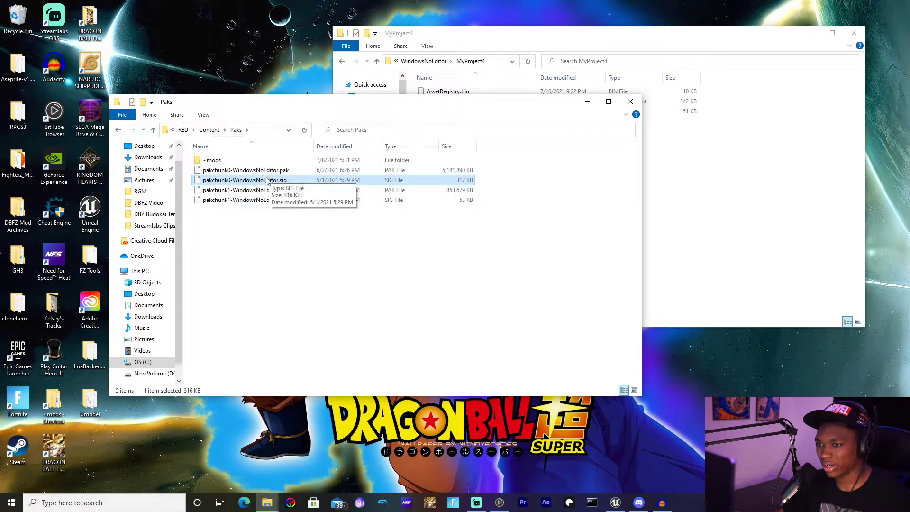
right_click(271, 181)
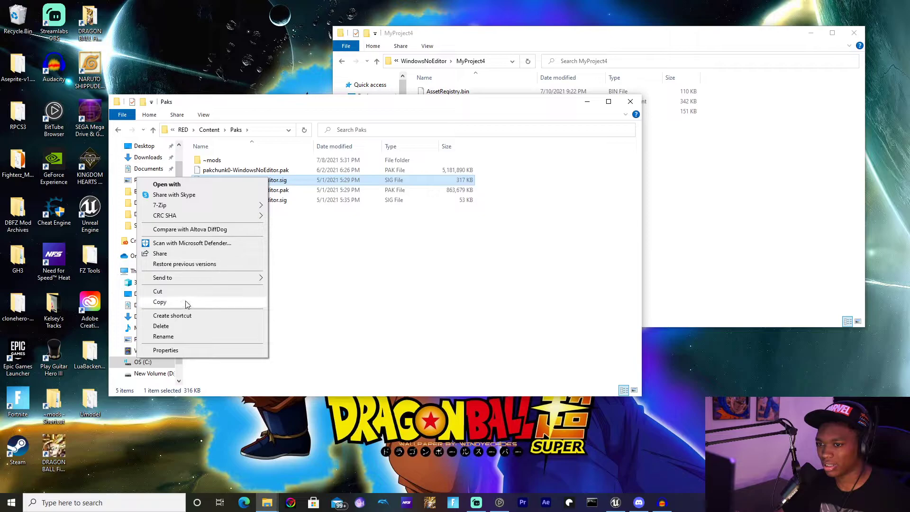
left_click(161, 303)
double_click(267, 159)
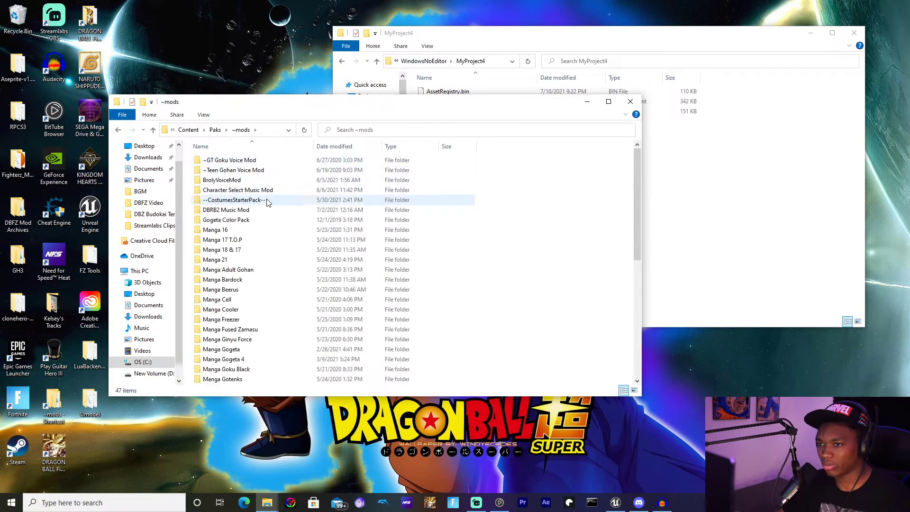
double_click(266, 200)
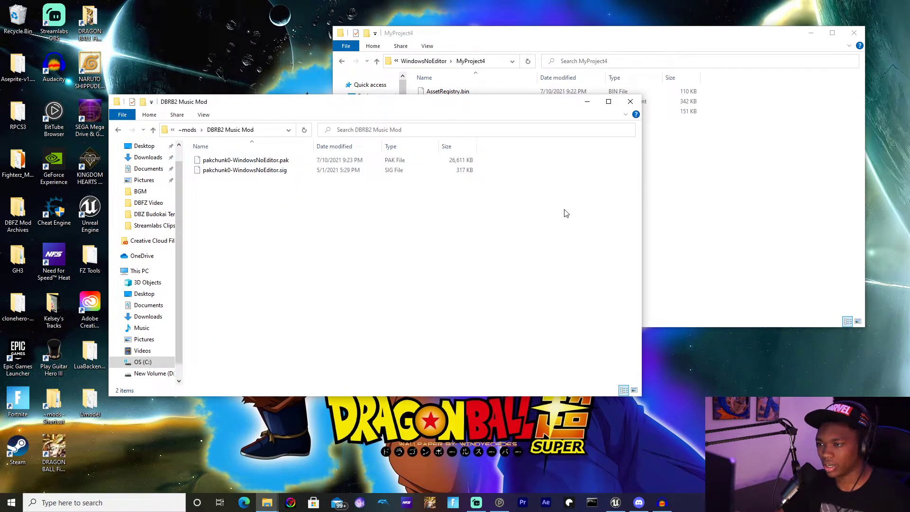
left_click(631, 101)
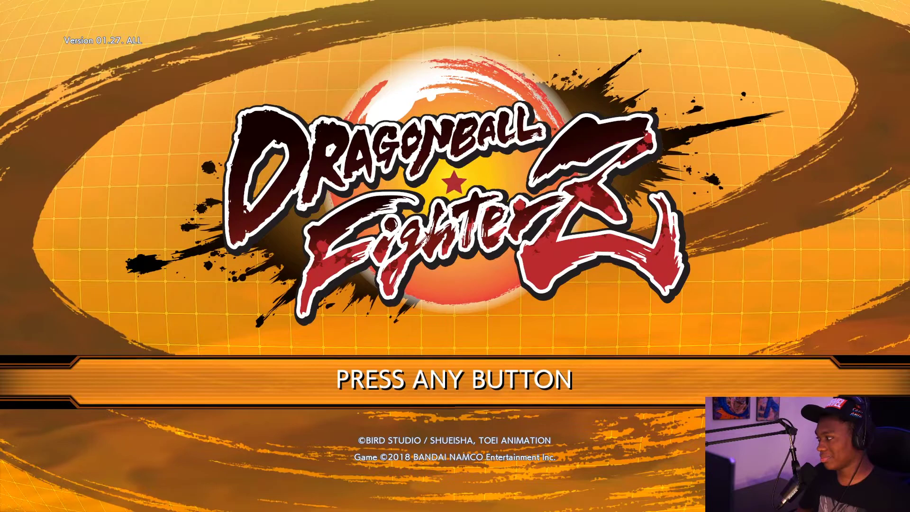
Pass the title screen, choose Start Game and the offline mode to enter the lobby
key("Return")
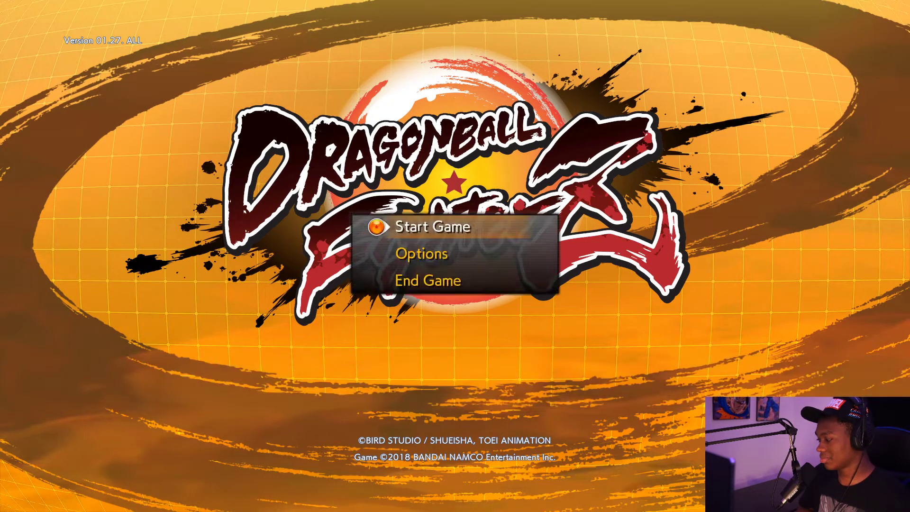
key("Return")
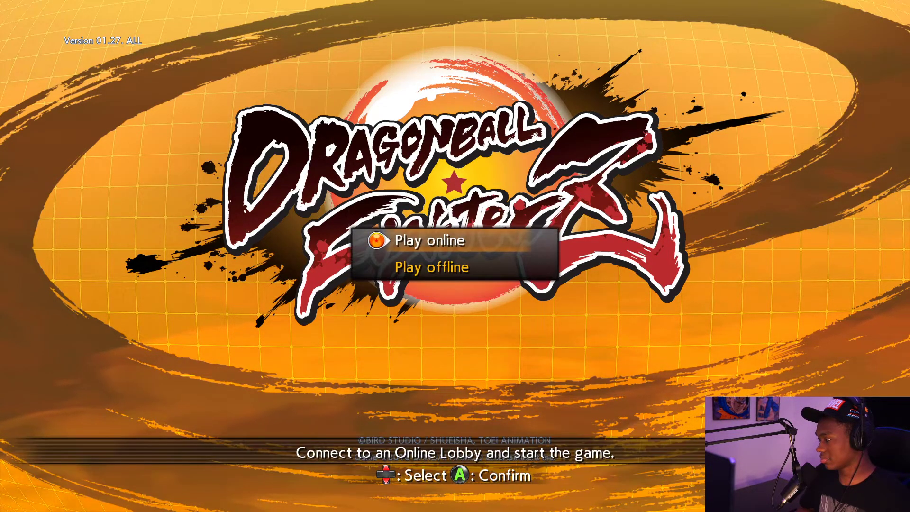
key("Down")
key("Return")
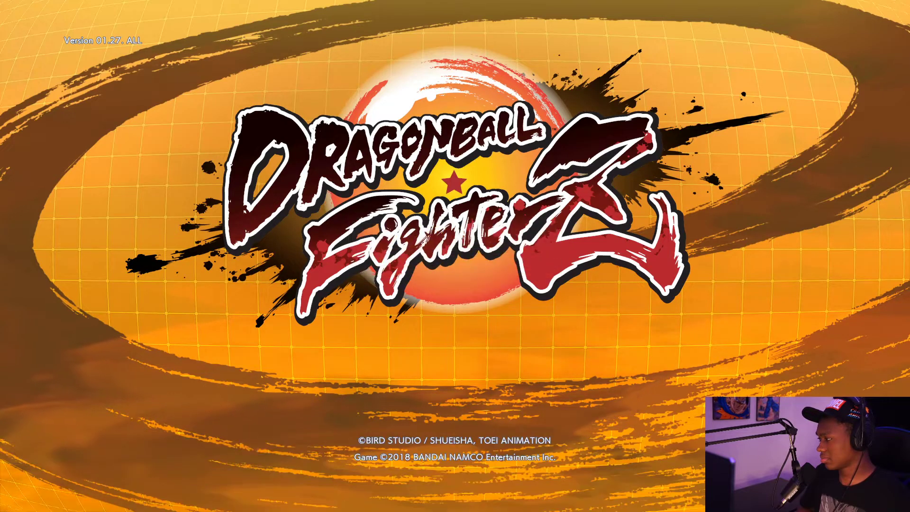